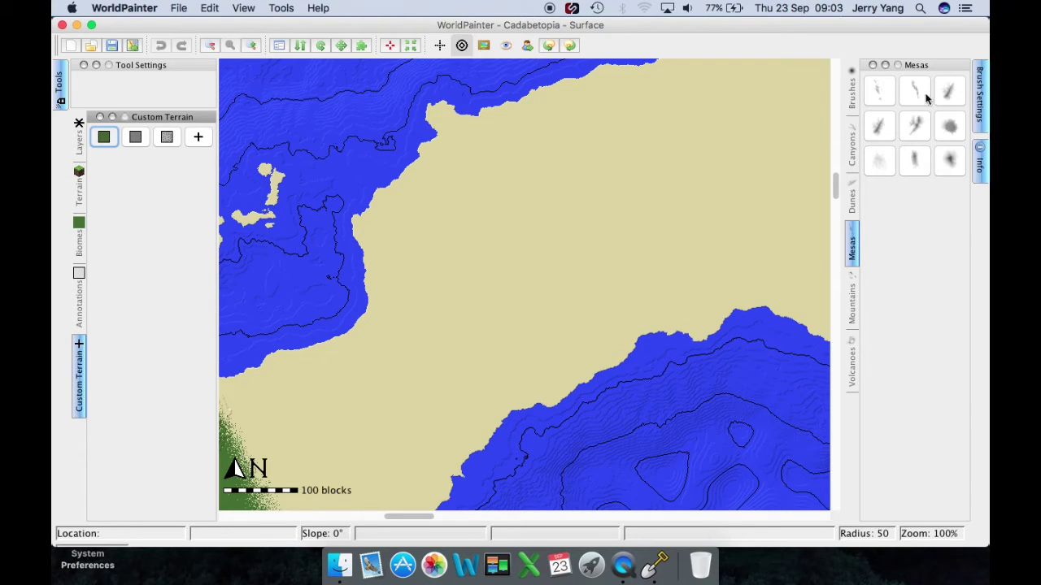
Step: Show the Mountains brushes, detach them as a floating palette, and select the third brush in the second row
left_click(852, 298)
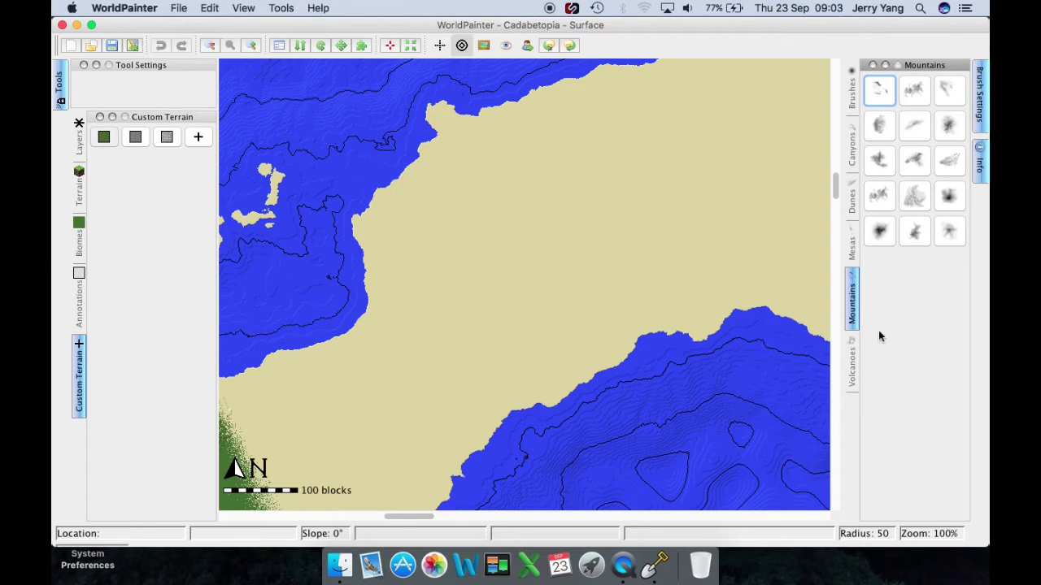
left_click_drag(946, 119, 947, 132)
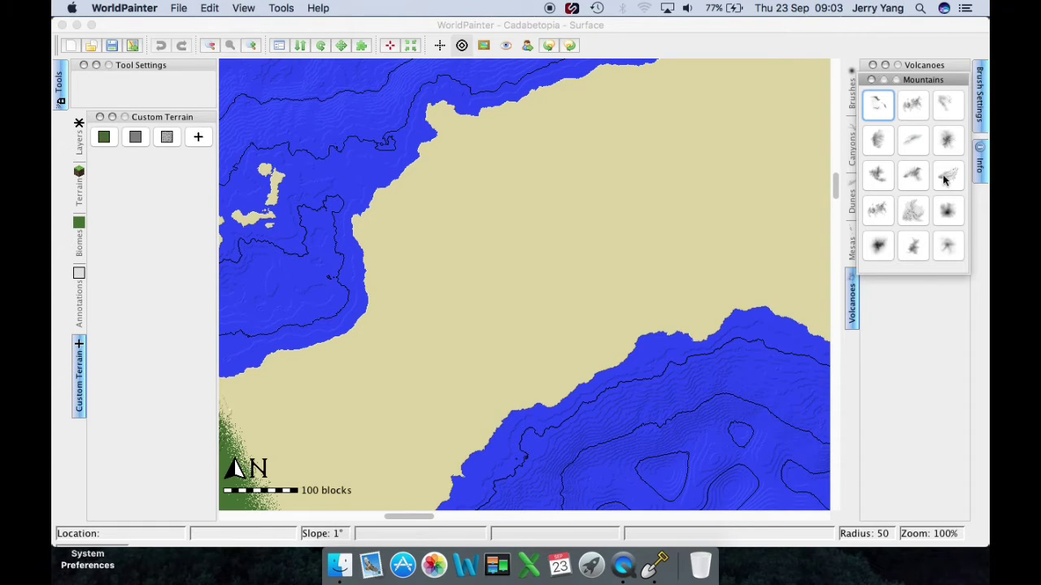
left_click(949, 143)
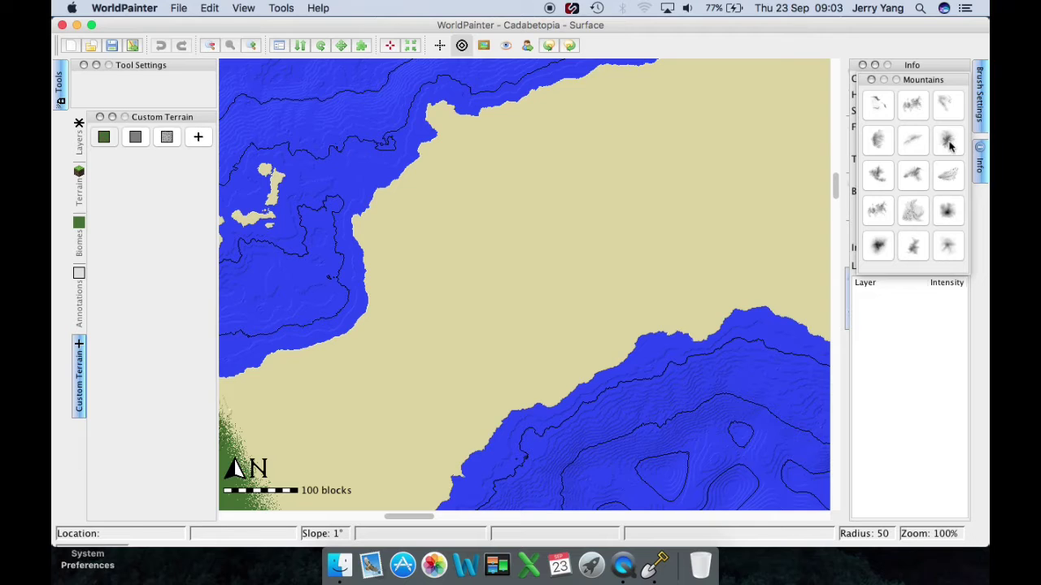
left_click(949, 145)
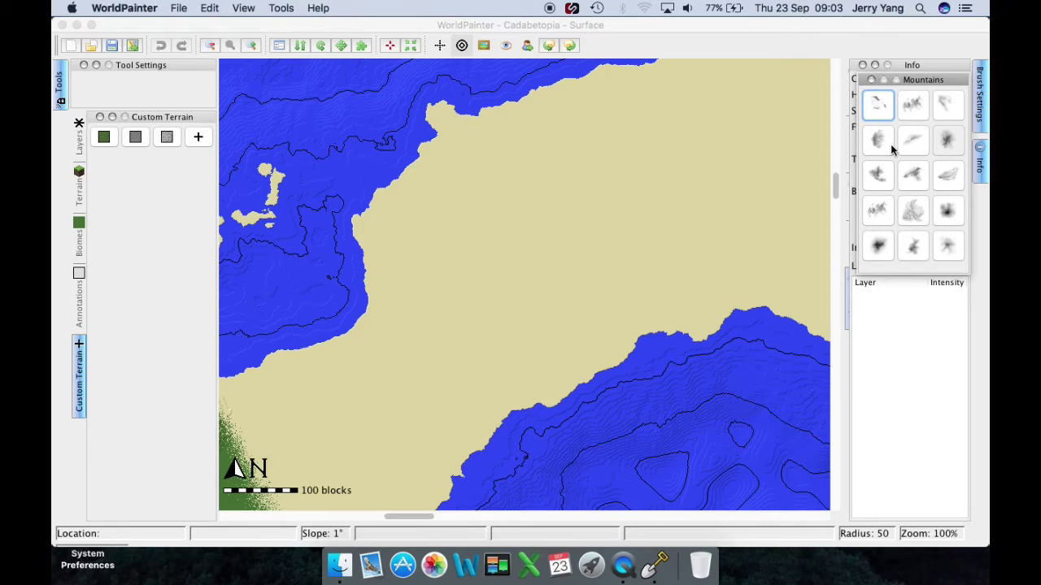
left_click(947, 141)
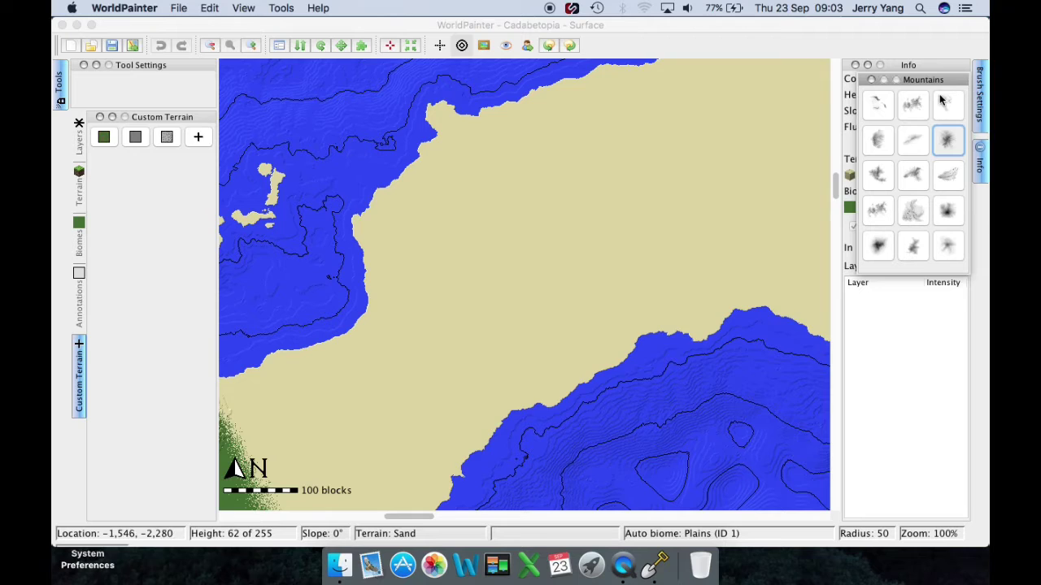
Step: Collapse the docked brush palettes, including Volcanoes, while keeping the Mountains palette floating
left_click(980, 72)
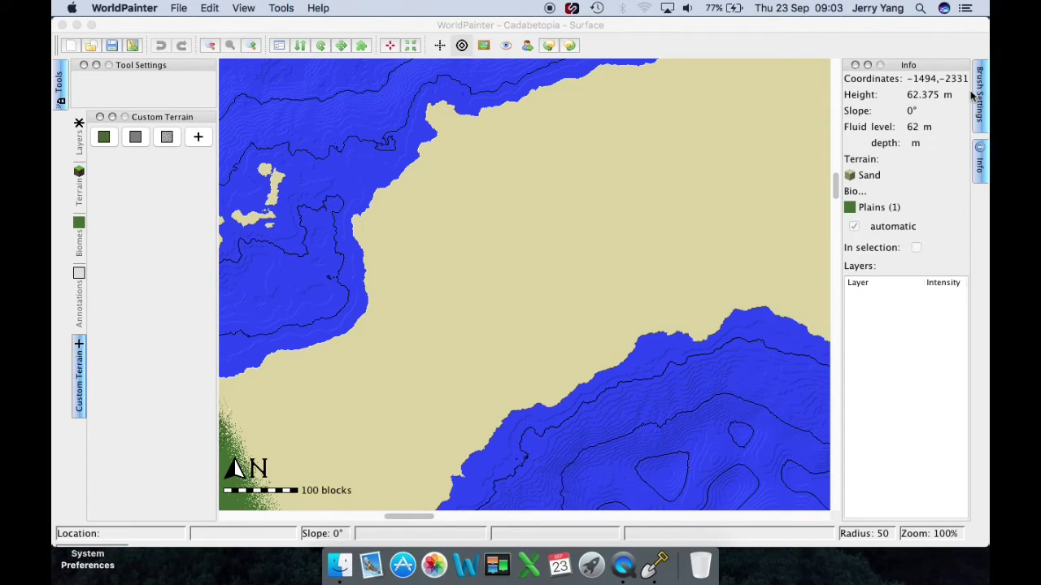
left_click(981, 98)
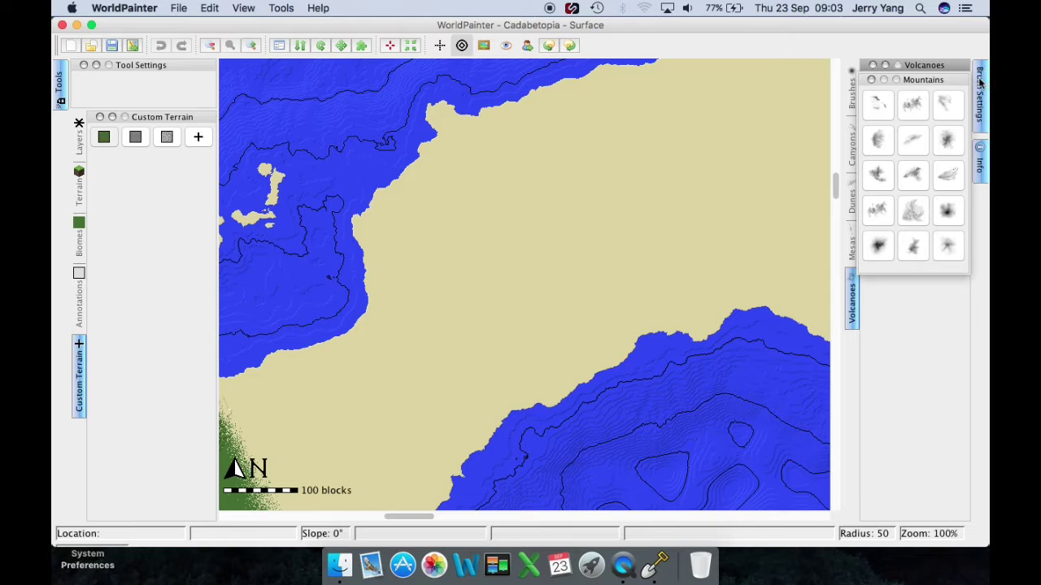
left_click(886, 81)
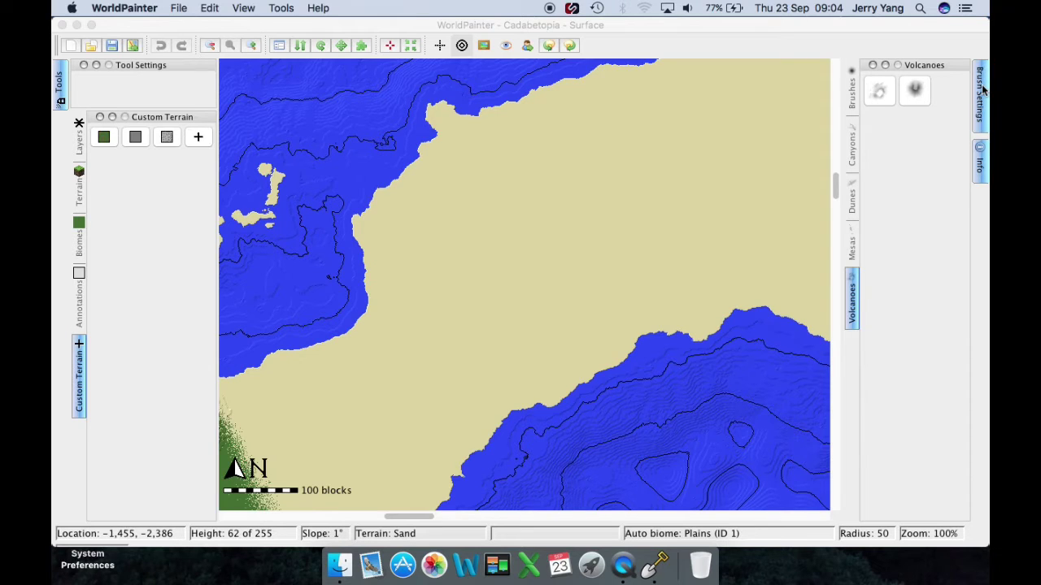
left_click(883, 63)
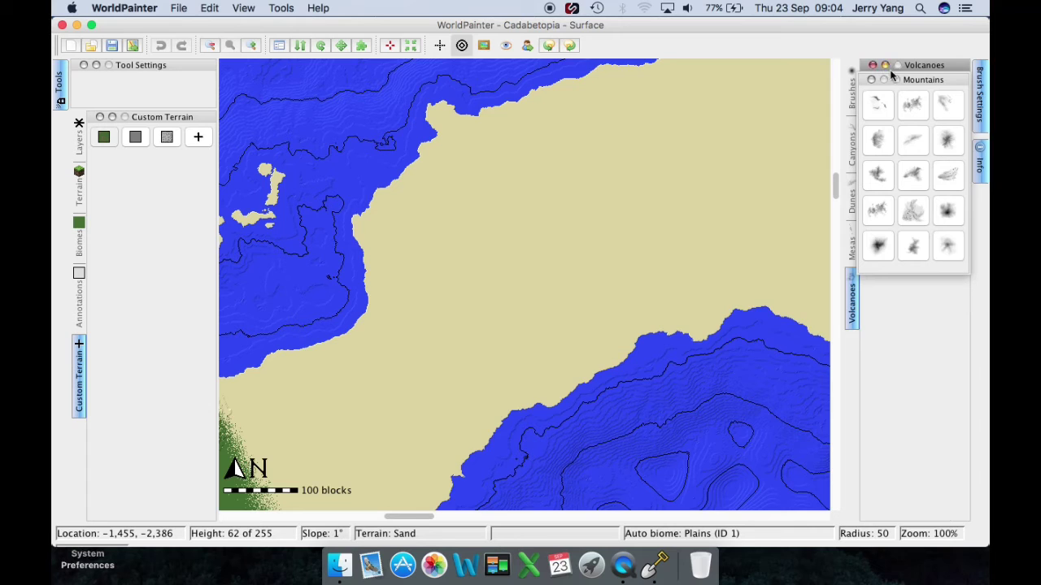
left_click(884, 65)
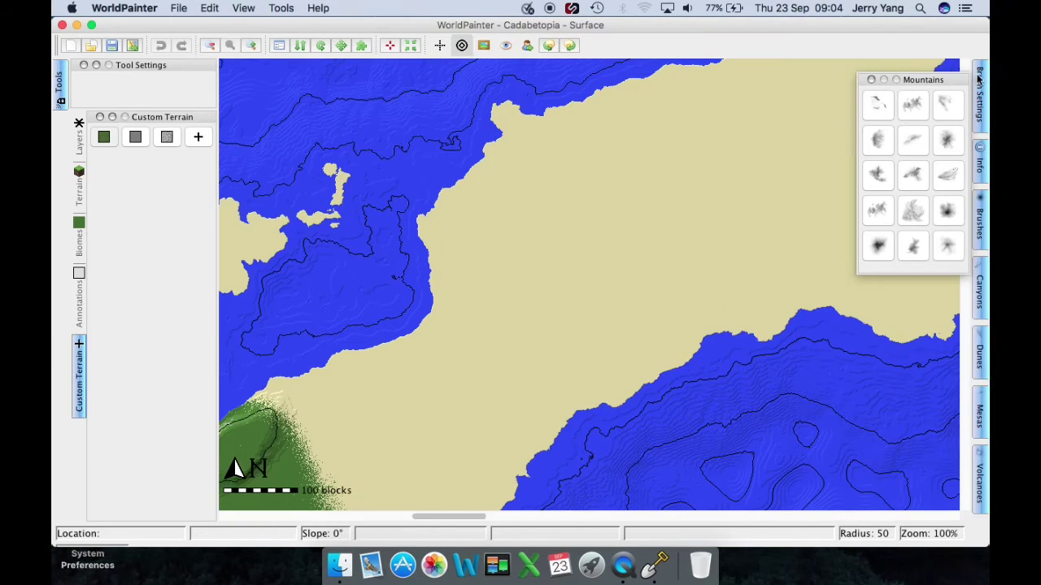
Step: Try to minimize the floating Mountains palette, and reselect the third brush in its second row
left_click(887, 77)
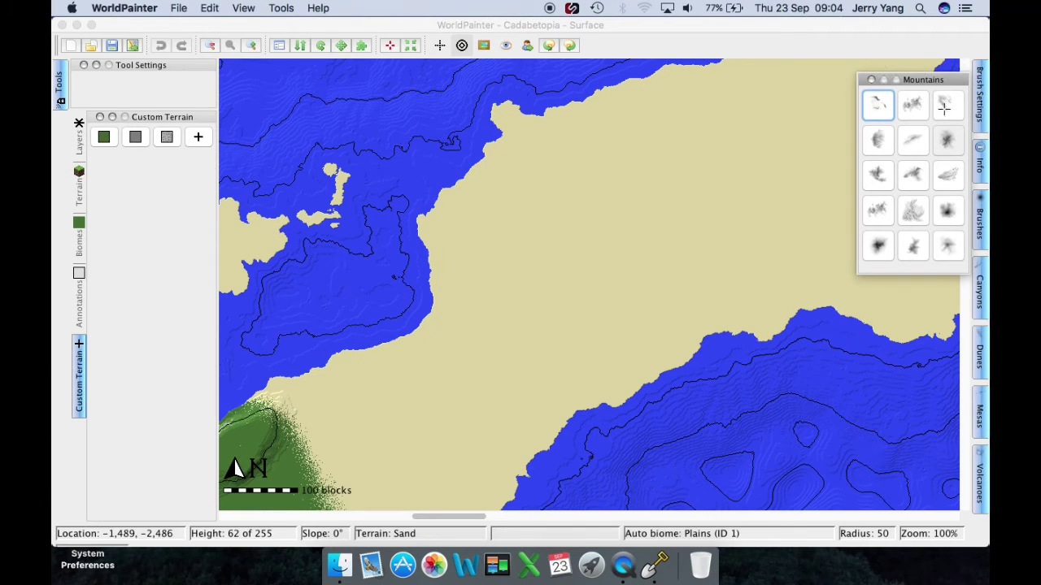
left_click(949, 140)
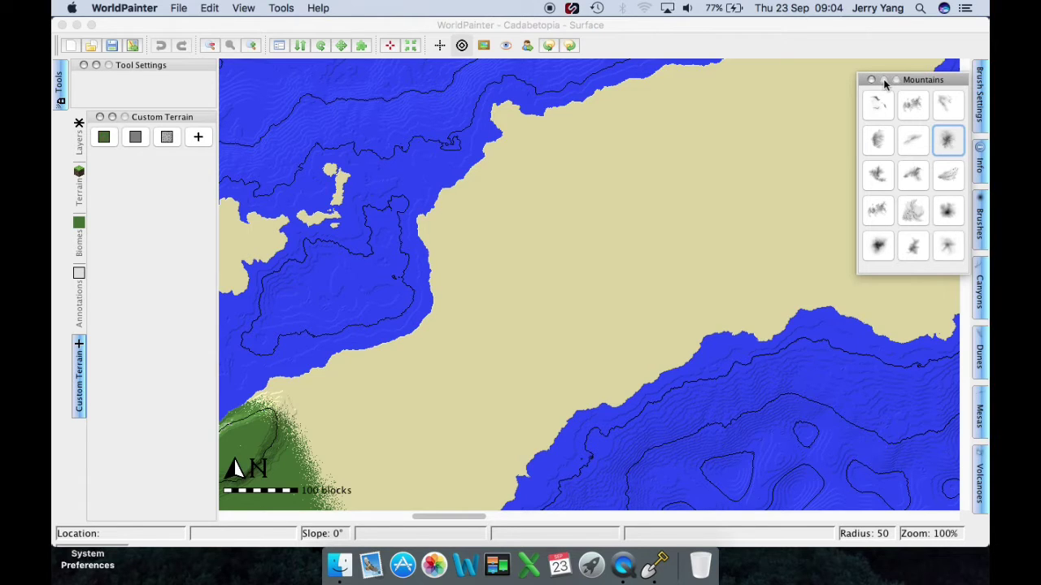
left_click(892, 75)
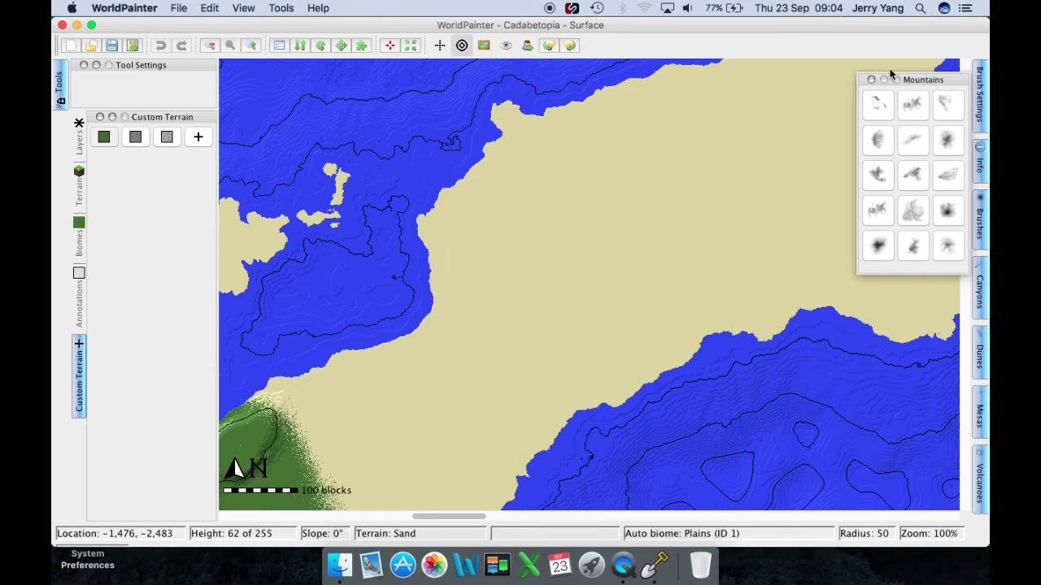
left_click(884, 80)
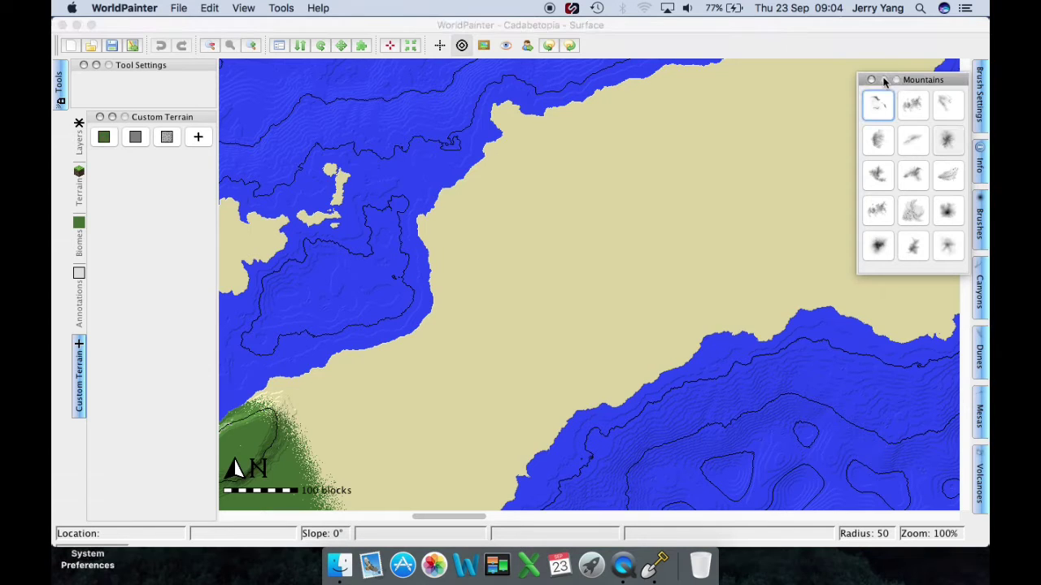
left_click(981, 84)
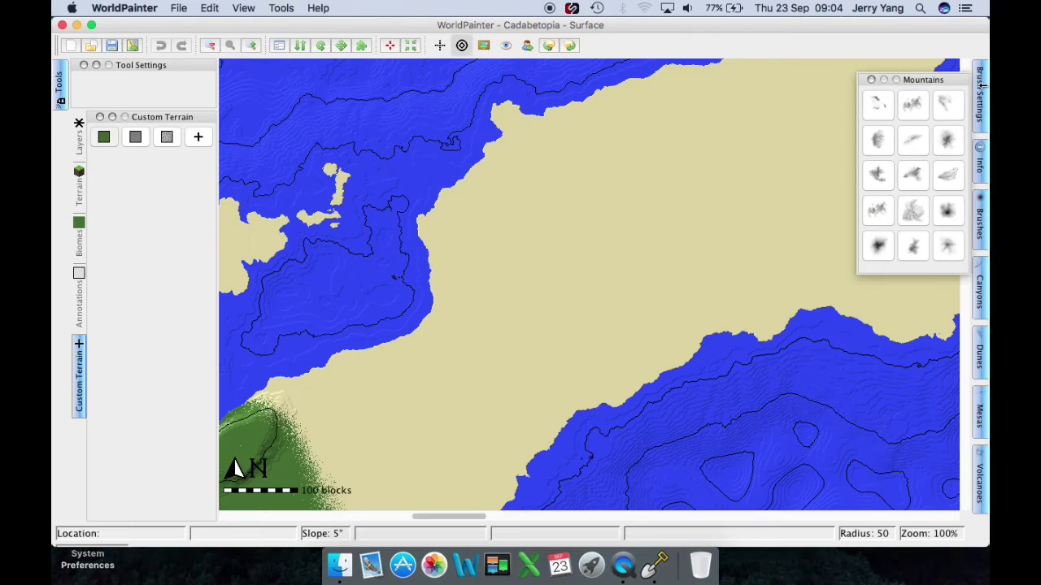
left_click(884, 80)
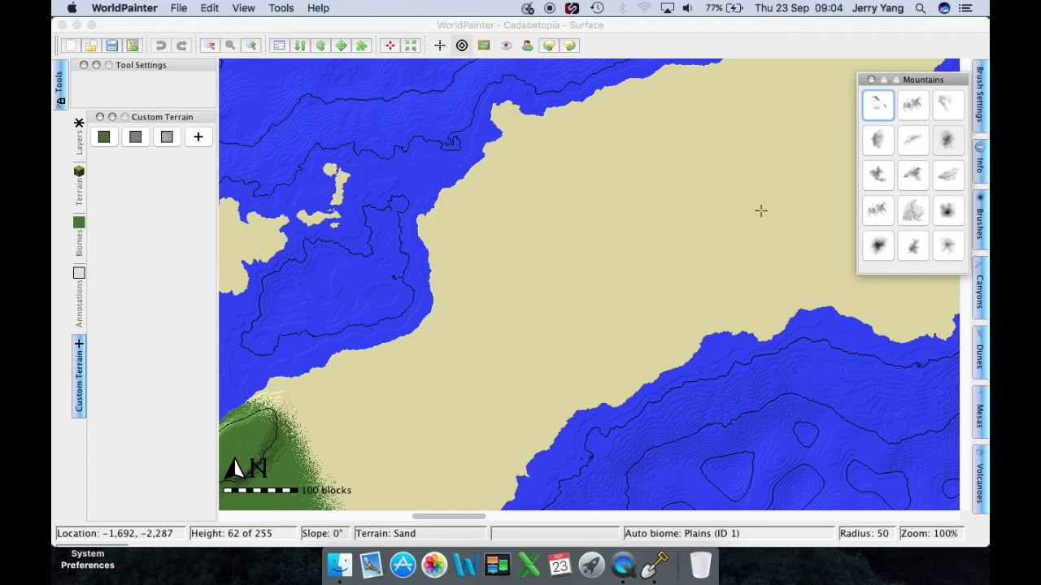
left_click(948, 141)
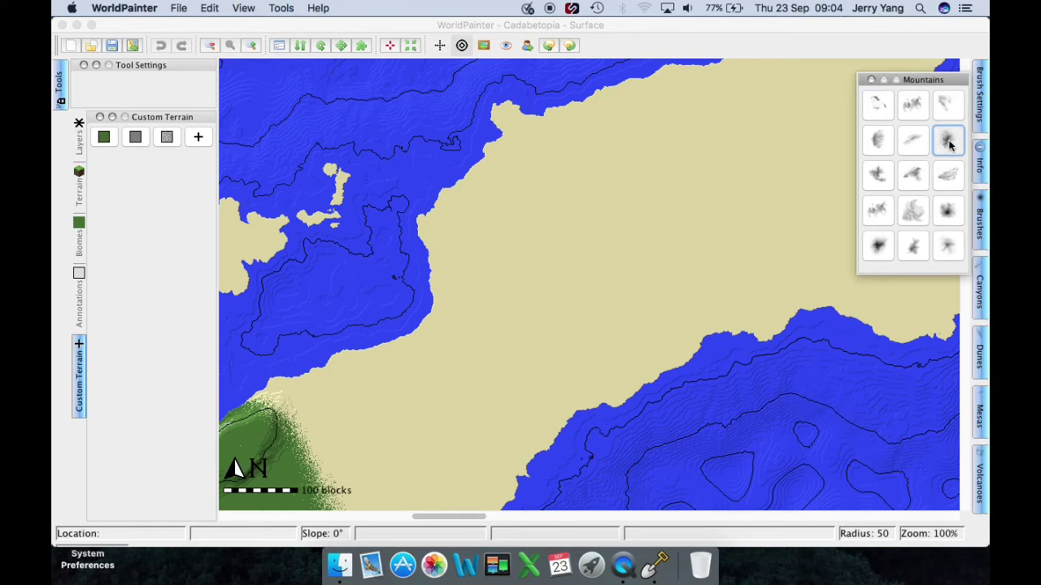
left_click(667, 231)
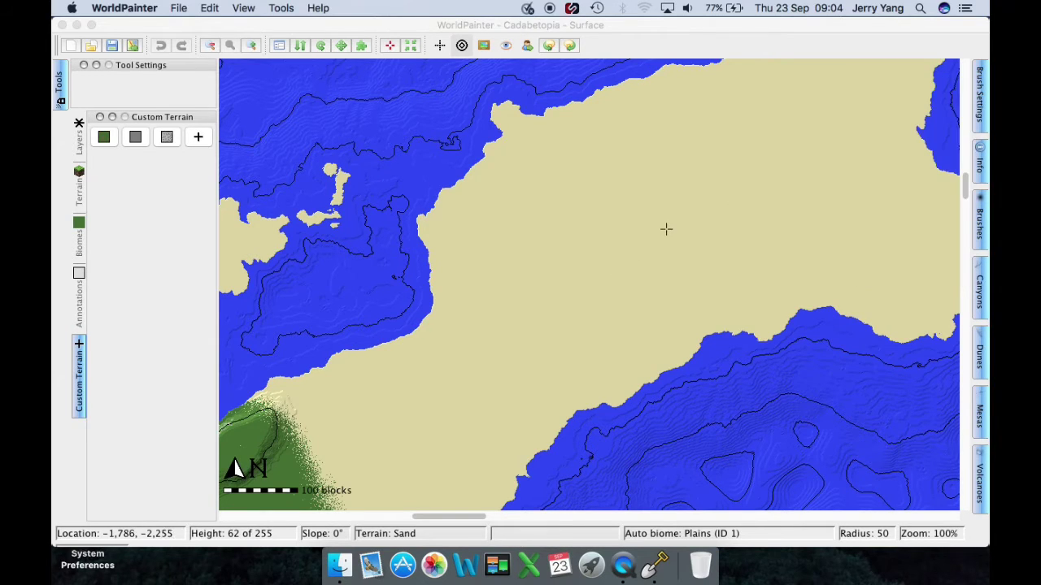
Step: Bring up the brush settings and close the floating Mountains palette covering them
left_click(980, 96)
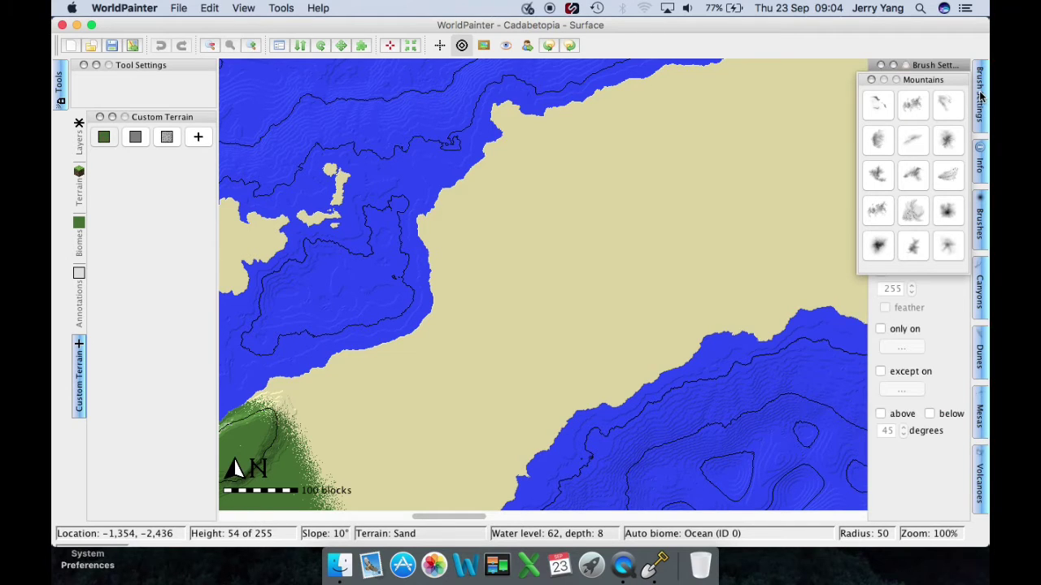
left_click(980, 96)
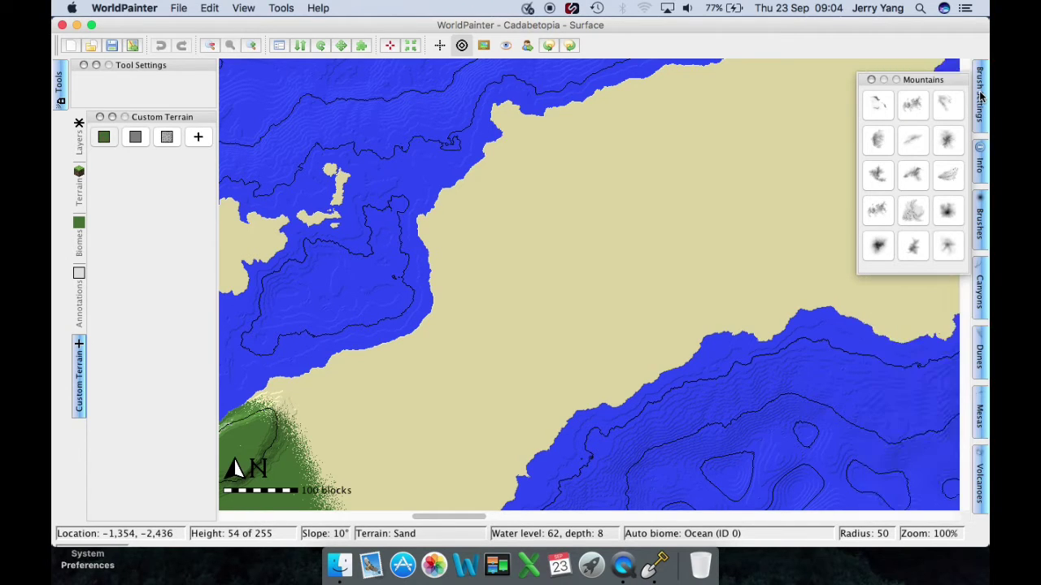
left_click(979, 96)
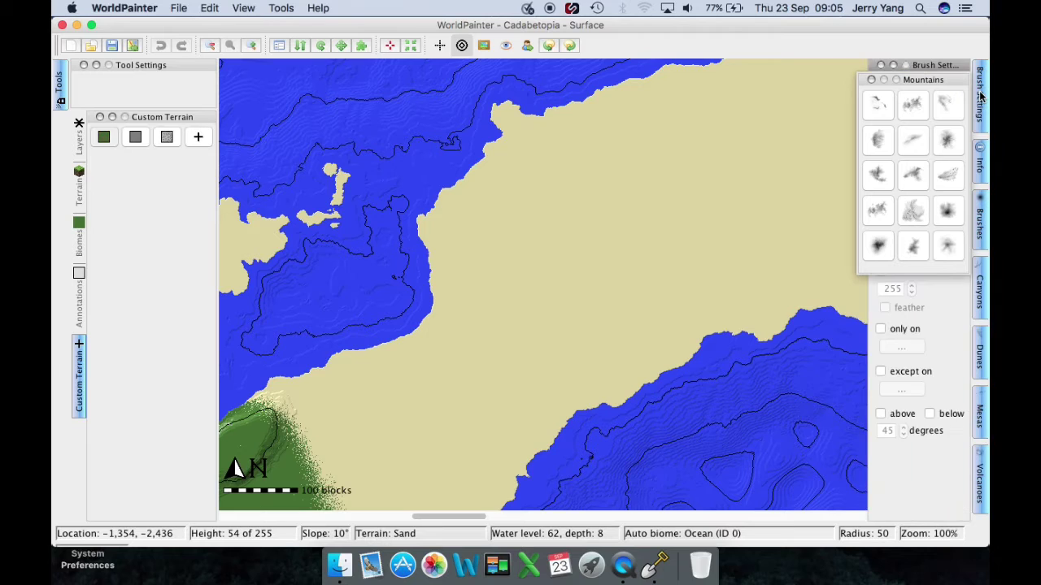
left_click(871, 81)
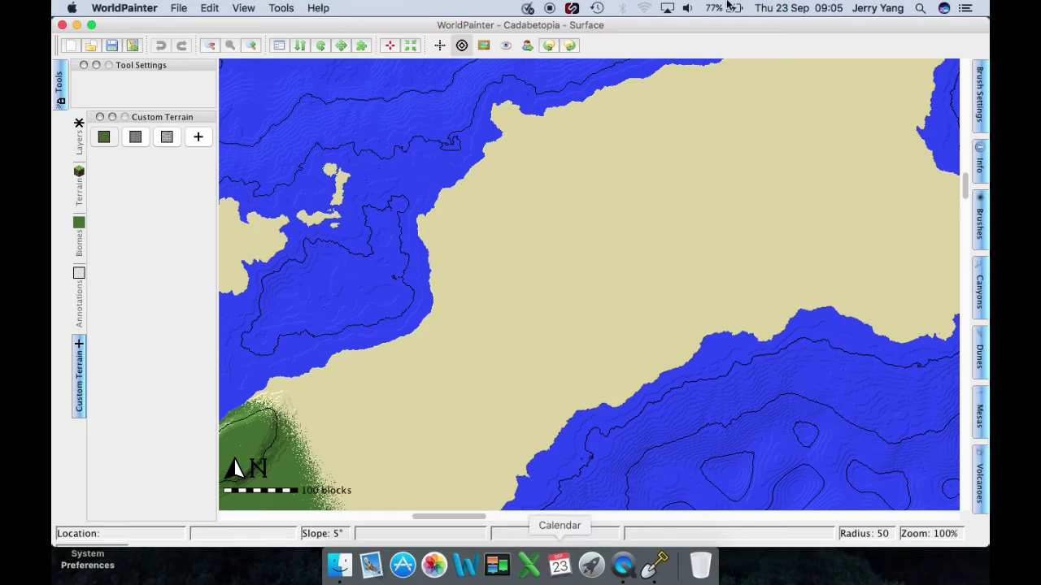
Step: Reset the current and default workspace layout
left_click(244, 10)
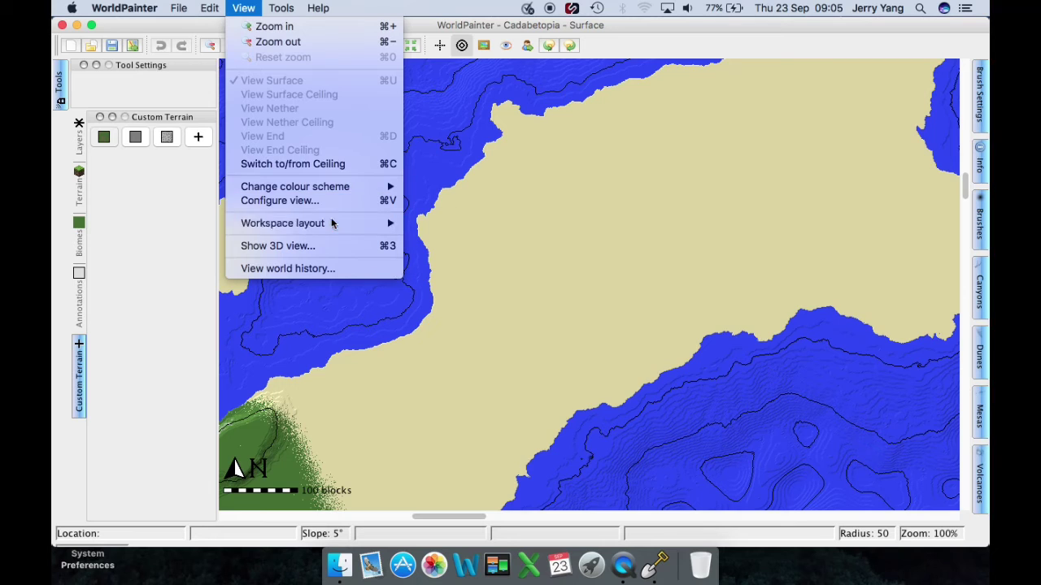
left_click(517, 210)
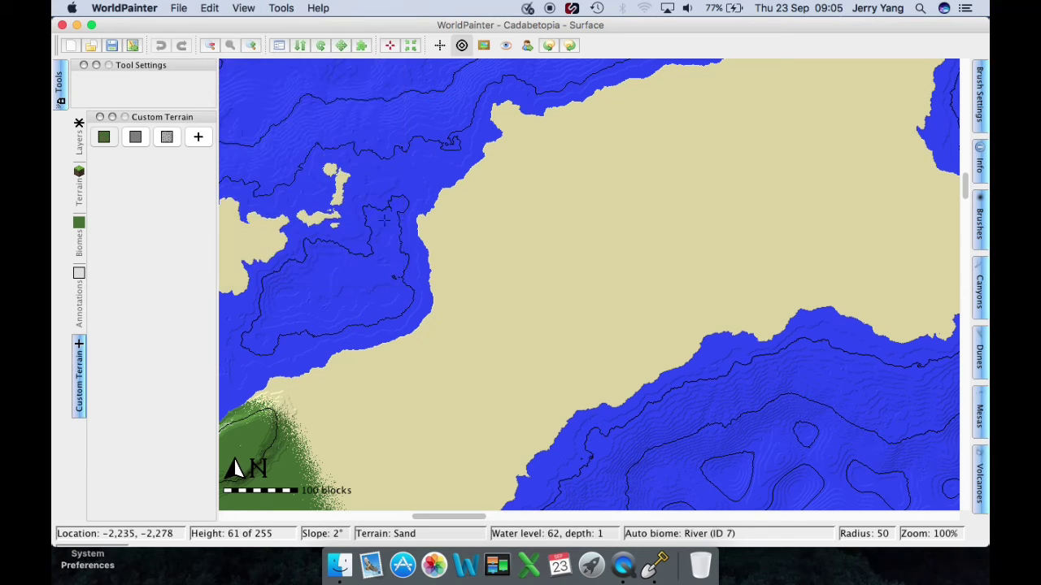
left_click(244, 8)
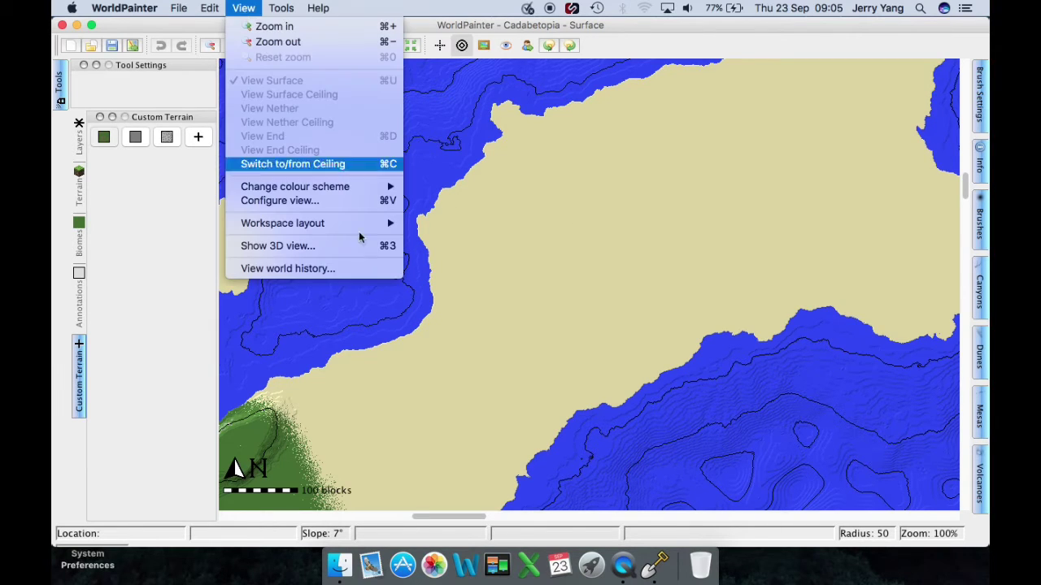
mouse_move(377, 228)
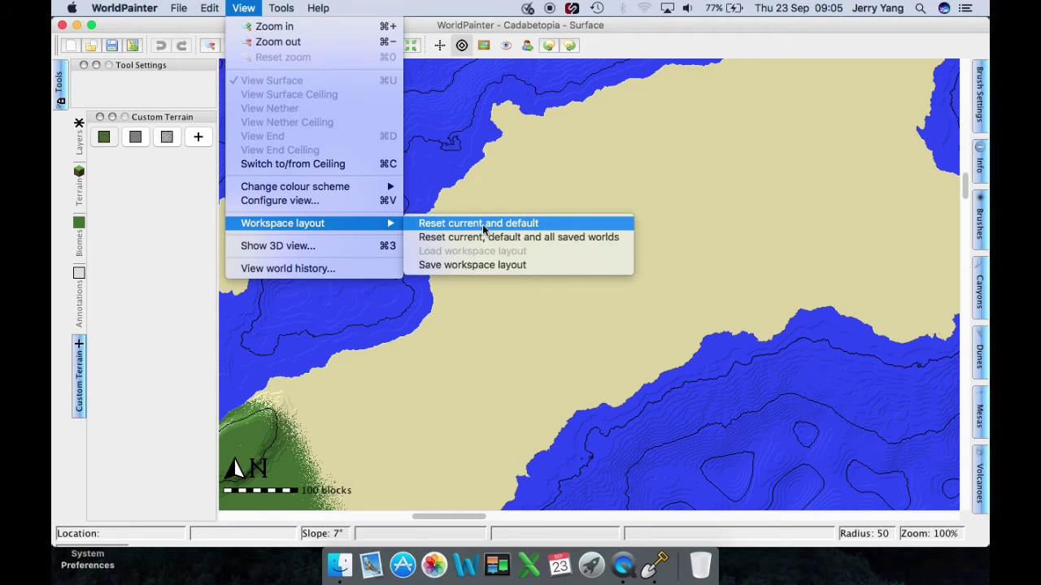
left_click(484, 230)
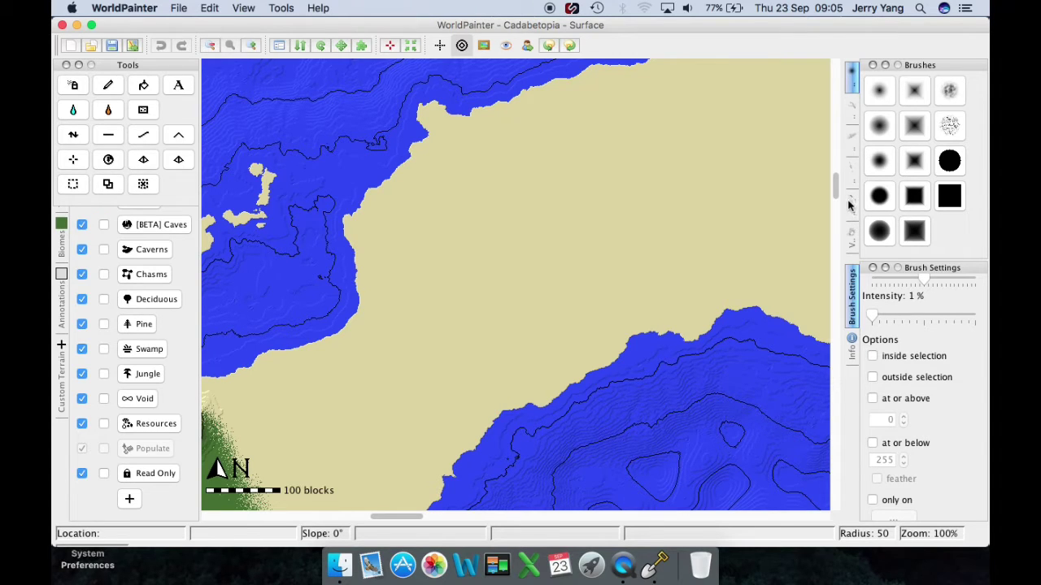
Step: Select the third brush in the second row of the Mountains set and set the brush intensity to 50%
left_click(852, 203)
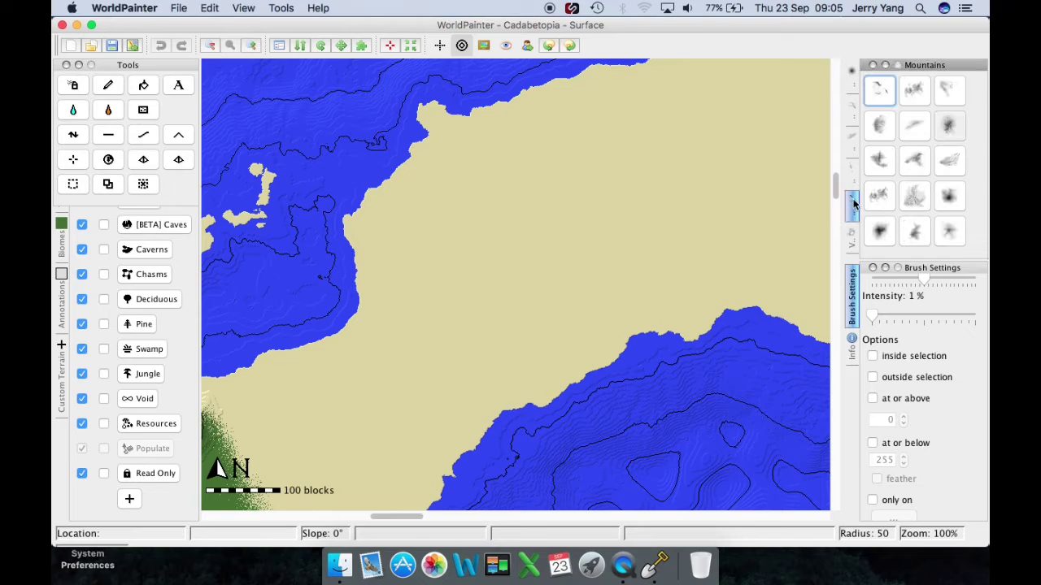
left_click(955, 129)
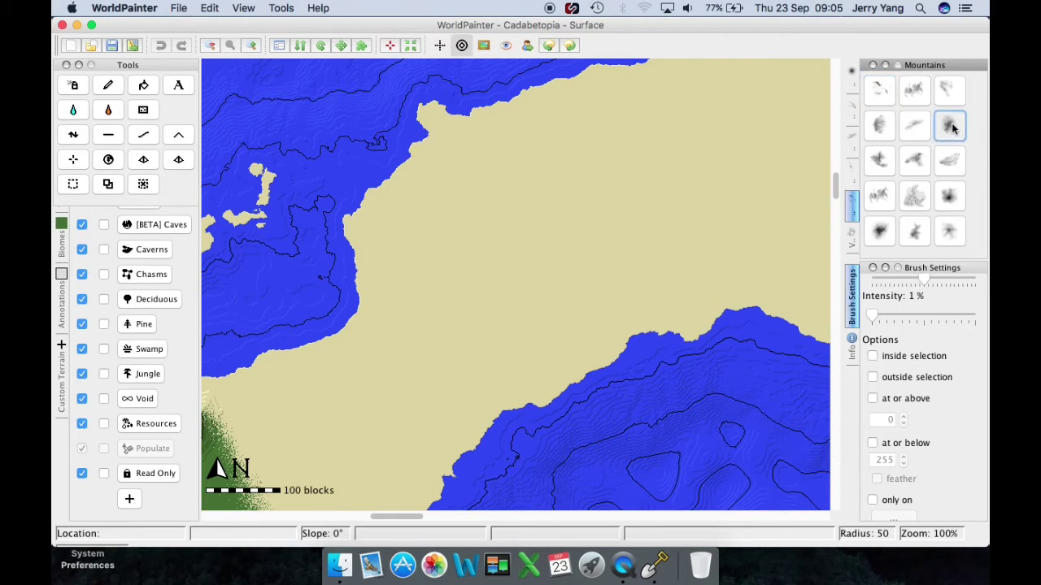
left_click(885, 65)
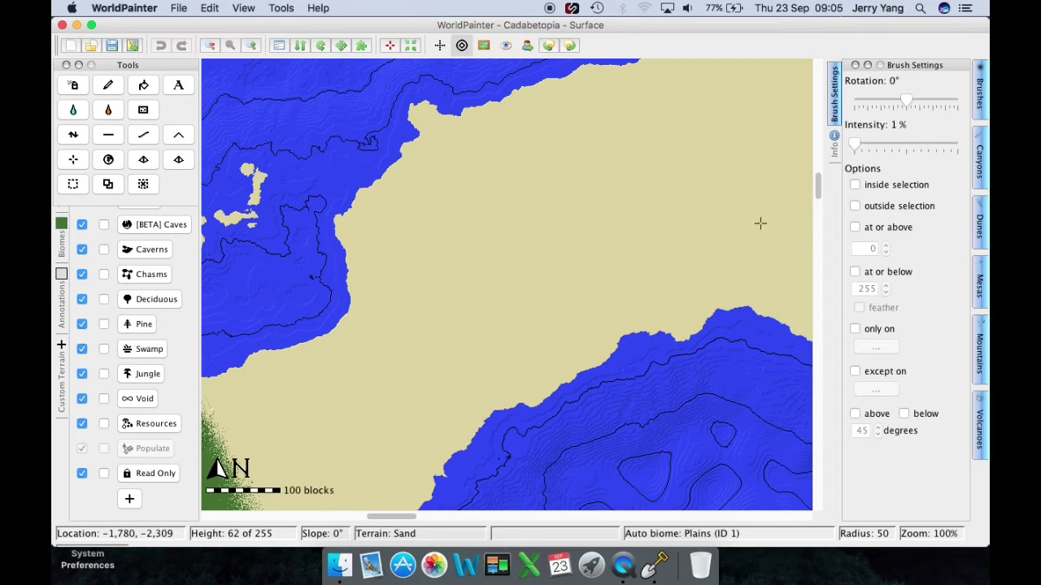
left_click(906, 144)
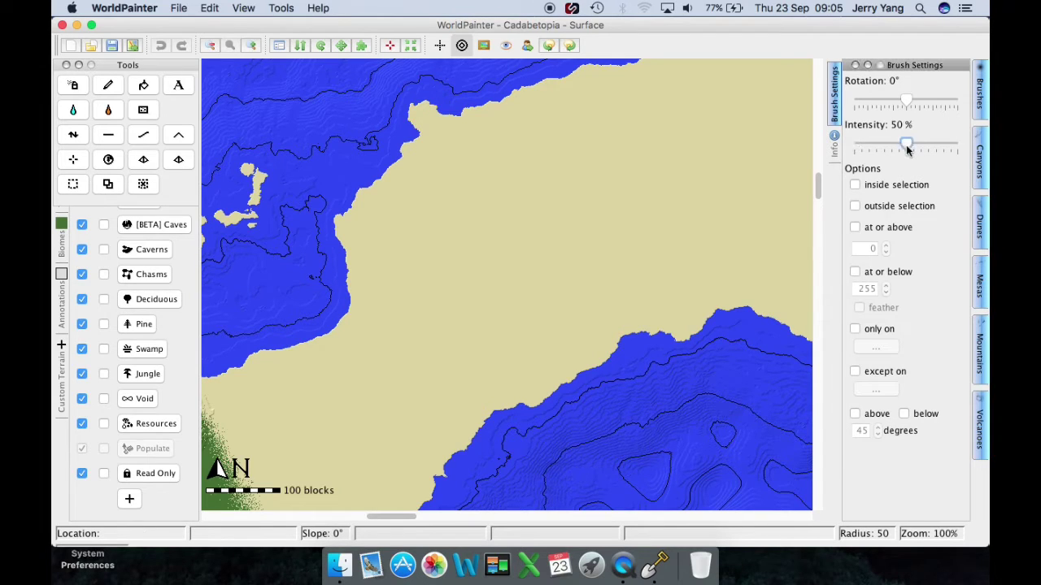
Step: Raise a mountain on the central sand land with the Height tool, using a brush radius of 67
left_click(74, 136)
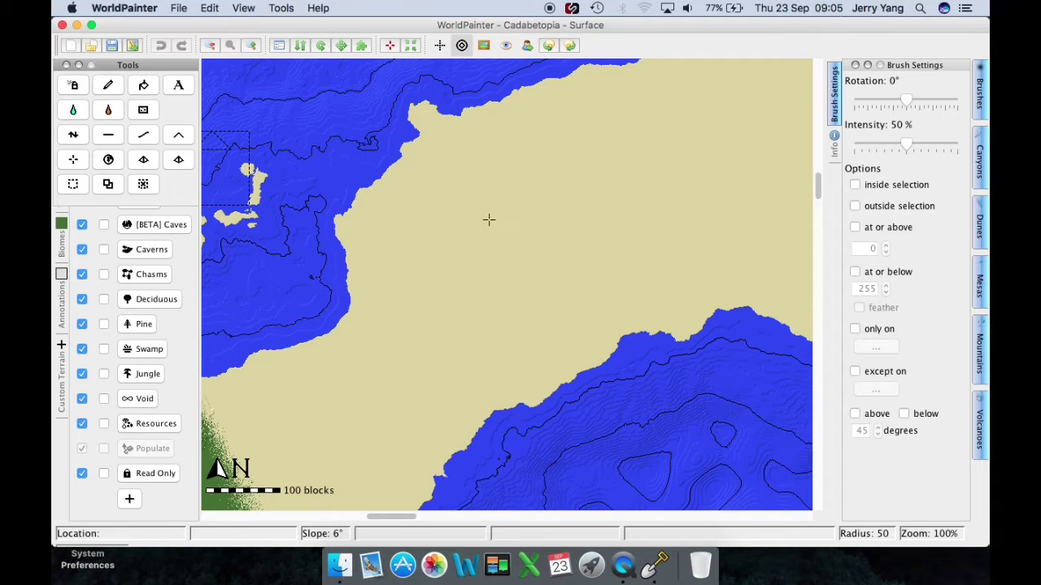
scroll(609, 158, "up", 3)
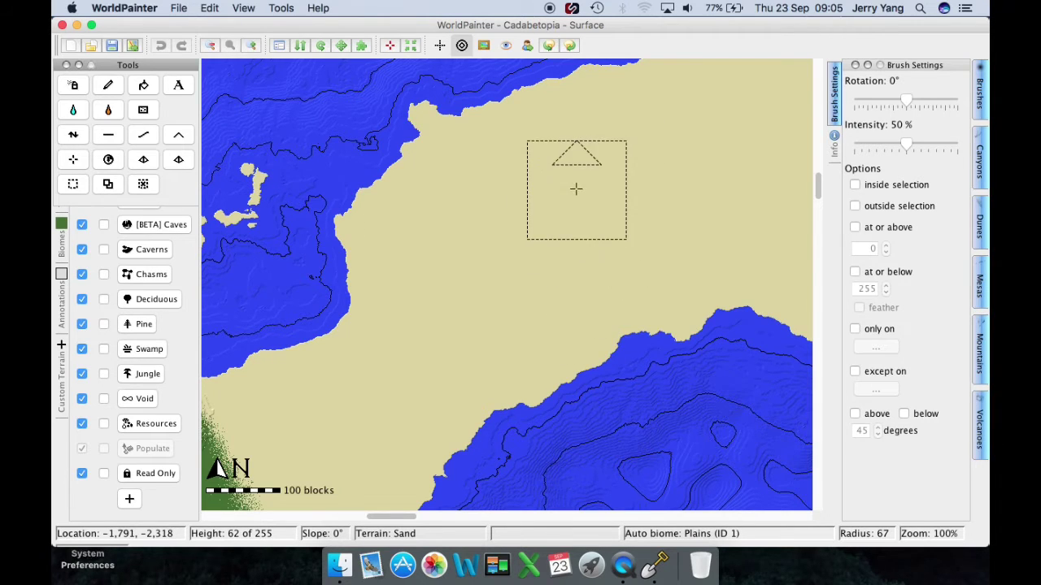
left_click(520, 281)
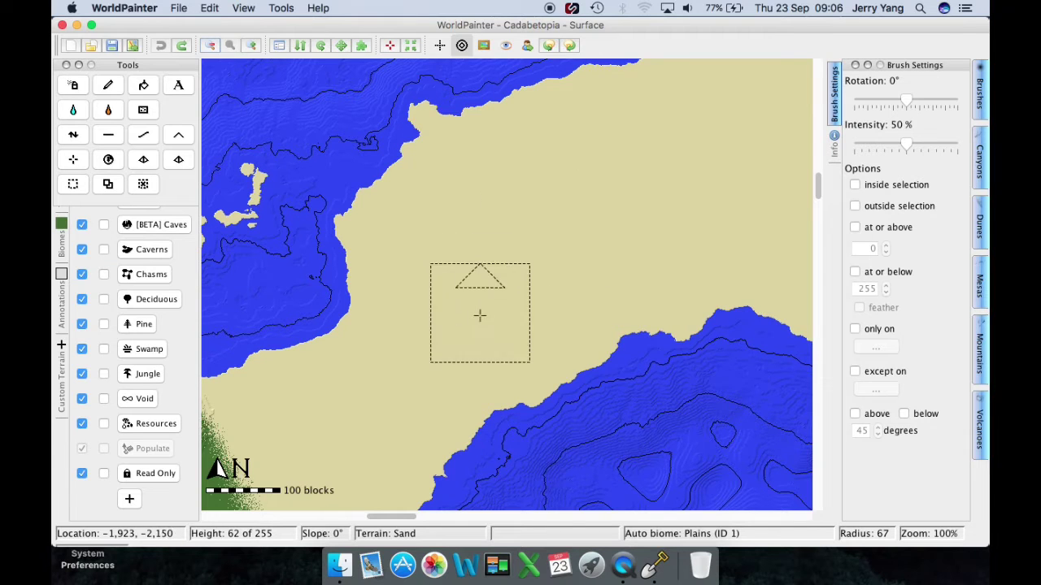
mouse_move(479, 312)
left_mouse_down()
mouse_move(474, 322)
mouse_move(496, 276)
mouse_move(488, 281)
mouse_move(480, 238)
mouse_move(456, 300)
left_mouse_up()
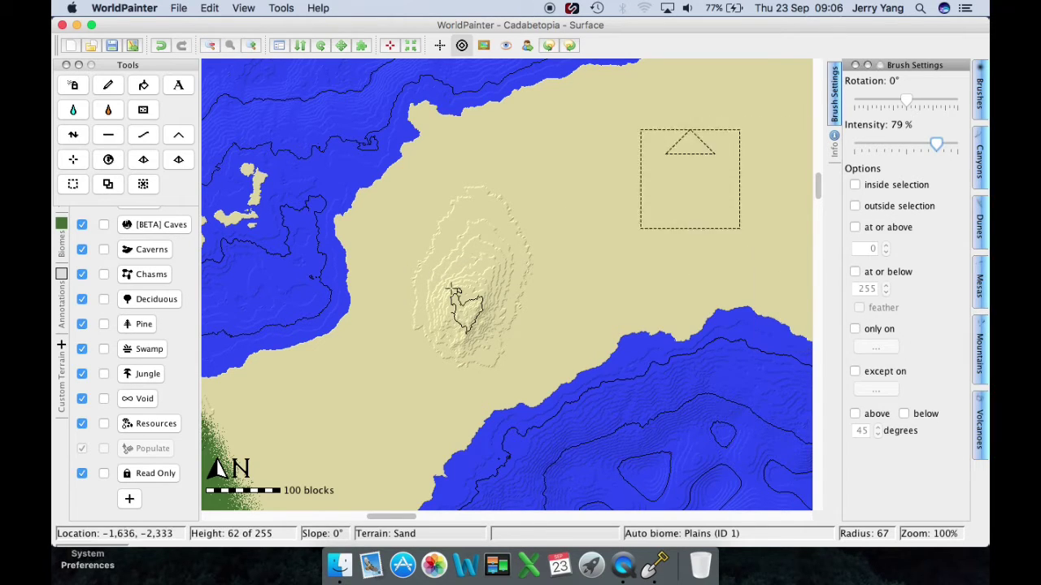
Step: Extend the mountain into a long continuous ridge running northeast across the sand land
mouse_move(453, 289)
left_mouse_down()
mouse_move(546, 231)
mouse_move(572, 205)
mouse_move(475, 285)
mouse_move(537, 208)
mouse_move(556, 209)
mouse_move(526, 228)
mouse_move(601, 155)
mouse_move(618, 144)
mouse_move(577, 188)
mouse_move(695, 110)
left_mouse_up()
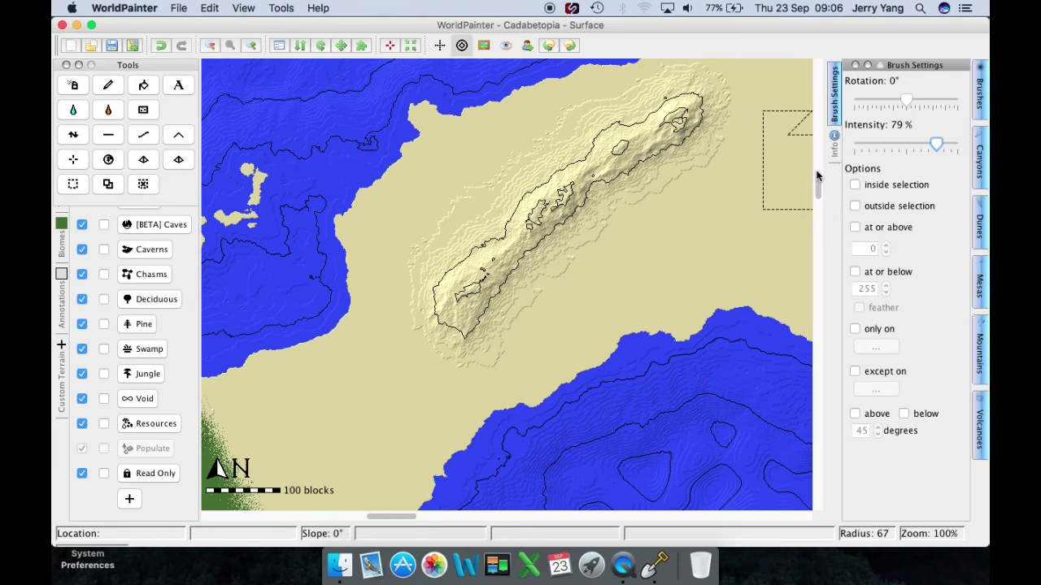
mouse_move(817, 176)
left_mouse_down()
mouse_move(817, 163)
mouse_move(819, 196)
left_mouse_up()
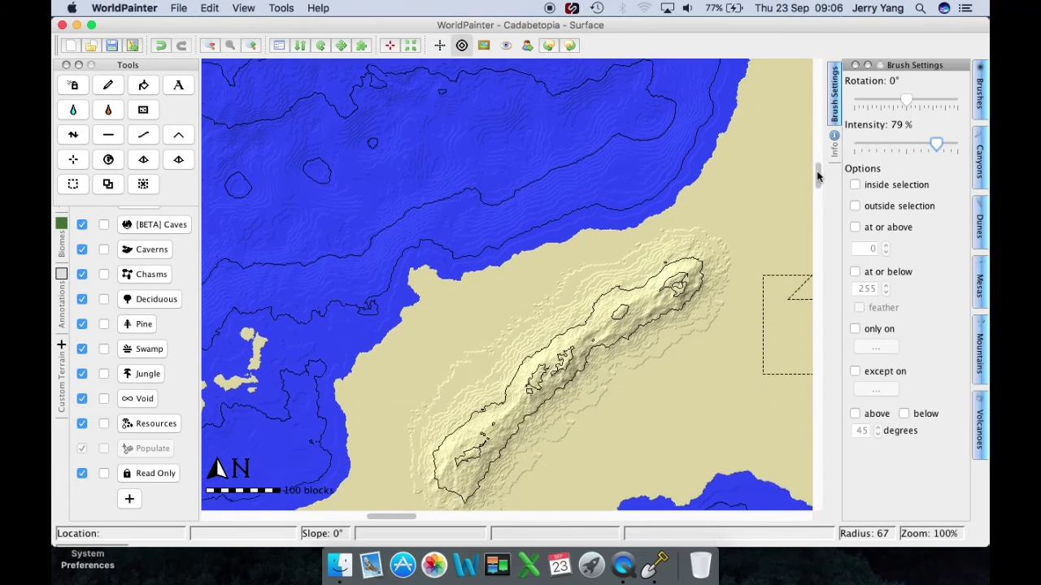
mouse_move(704, 276)
left_mouse_down()
mouse_move(741, 214)
mouse_move(758, 211)
left_mouse_up()
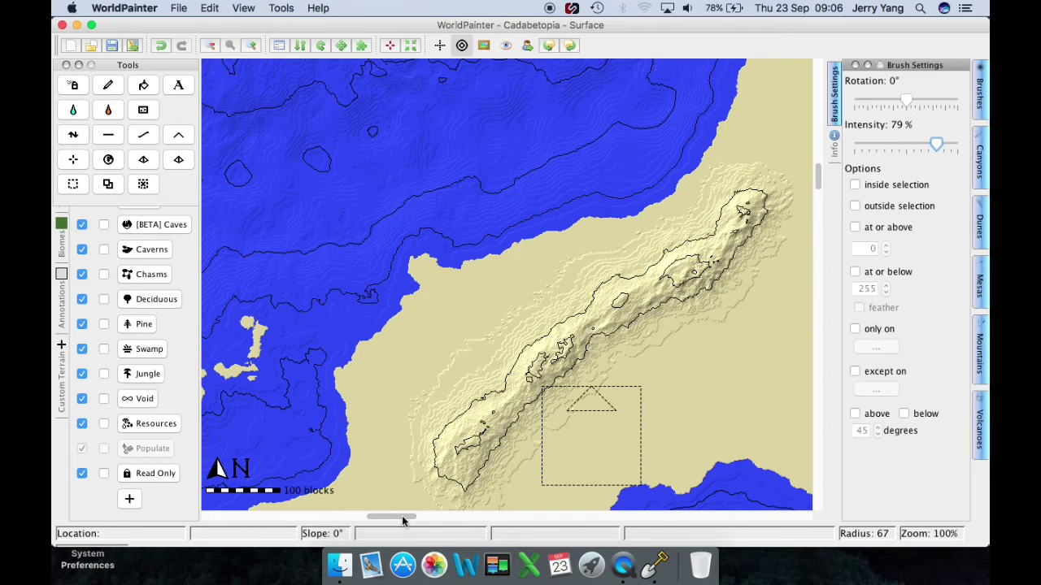
Step: Raise a low spur branching southeast from the northeastern part of the ridge onto the flat sand
left_click_drag(402, 517, 417, 516)
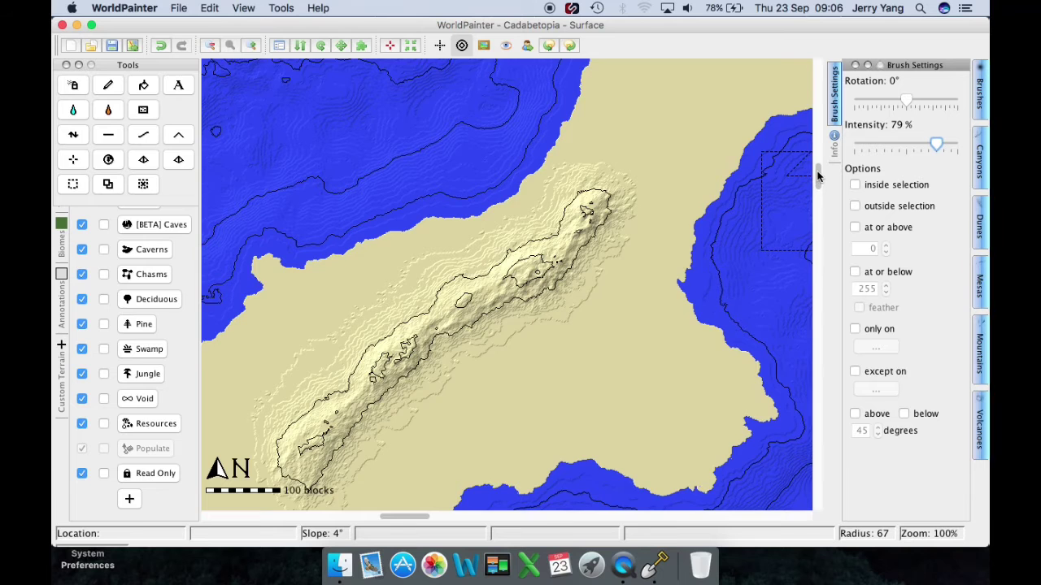
mouse_move(818, 176)
left_mouse_down()
mouse_move(818, 163)
mouse_move(818, 182)
left_mouse_up()
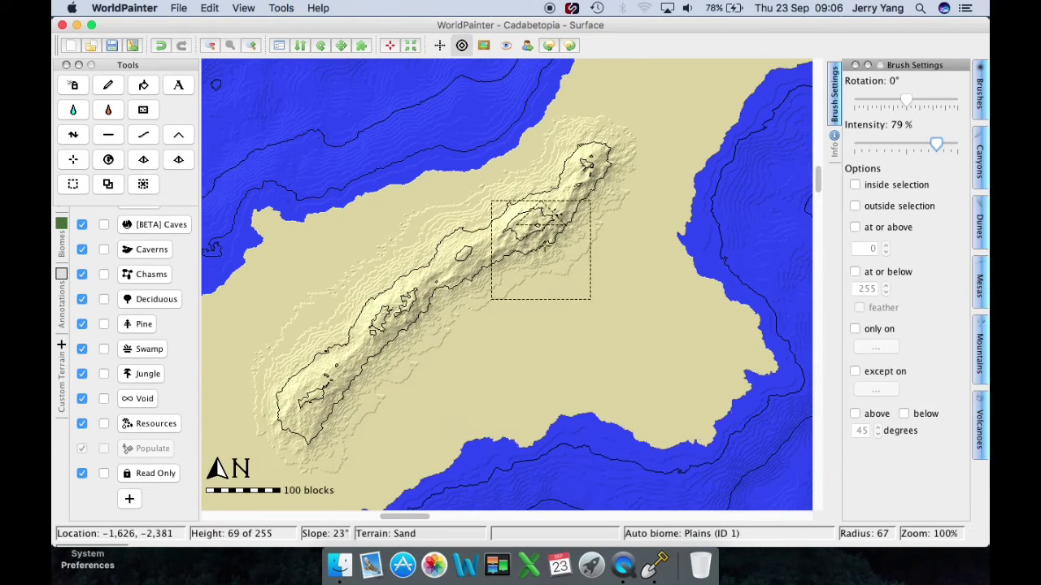
mouse_move(540, 250)
left_mouse_down()
mouse_move(536, 238)
mouse_move(675, 326)
left_mouse_up()
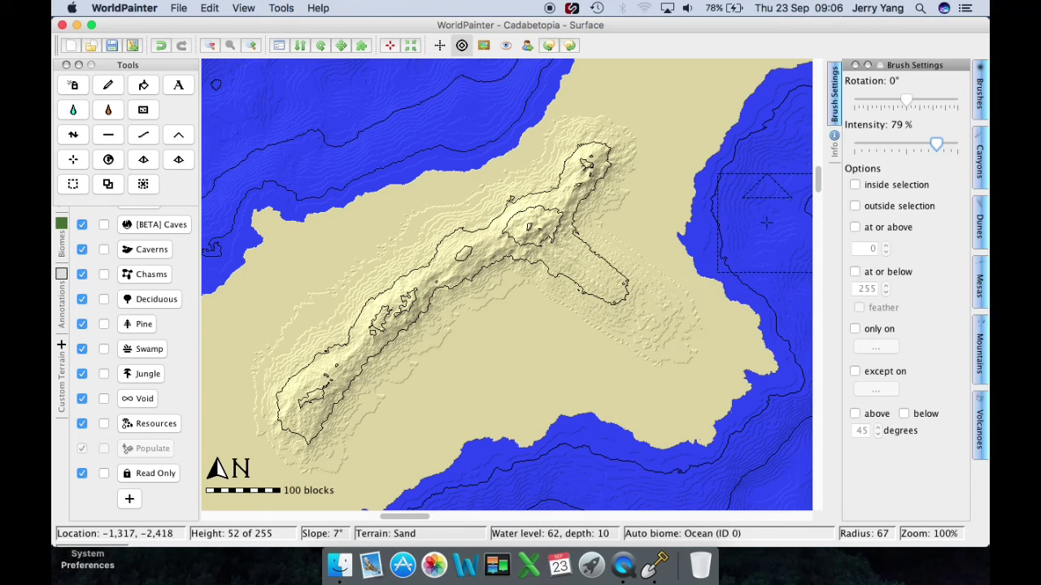
Step: Continue the ridge north through the sand strip between the two seas and onto the wider northern land
scroll(818, 190, "up", 10)
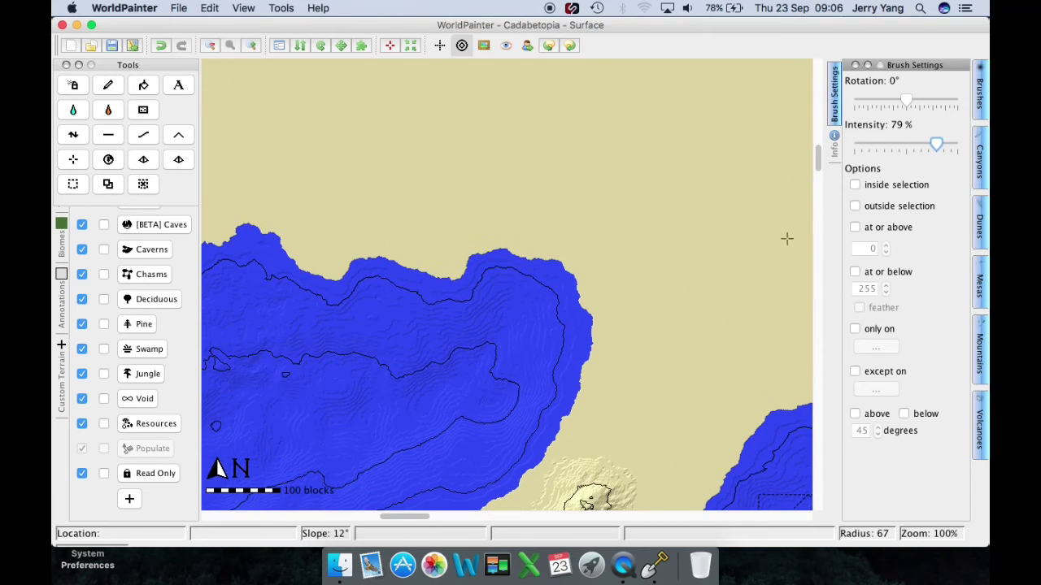
mouse_move(610, 486)
left_mouse_down()
mouse_move(669, 376)
mouse_move(676, 327)
mouse_move(667, 258)
mouse_move(627, 230)
mouse_move(658, 255)
mouse_move(639, 211)
mouse_move(605, 190)
left_mouse_up()
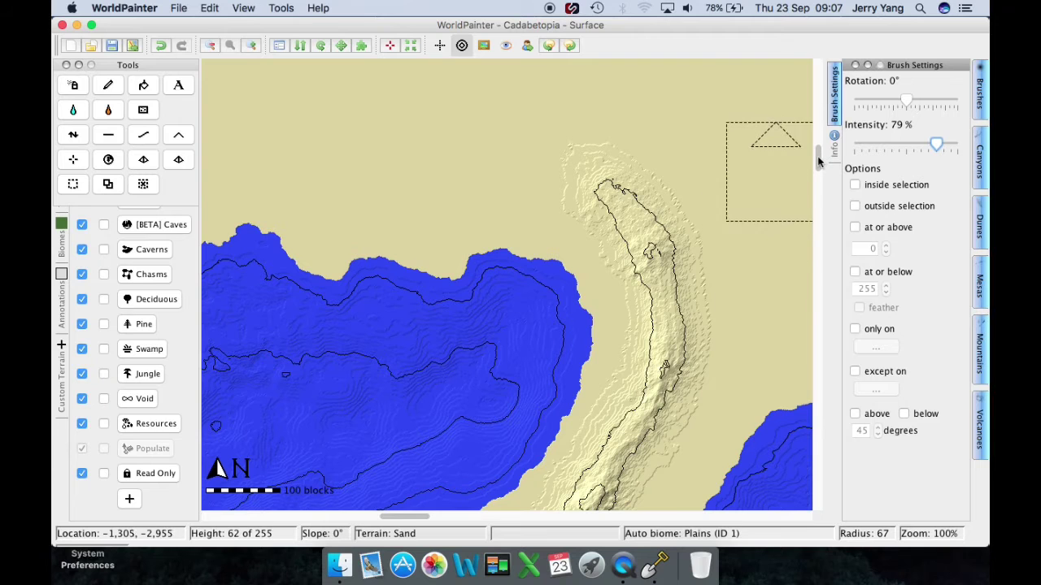
scroll(822, 154, "up", 5)
scroll(829, 146, "down", 3)
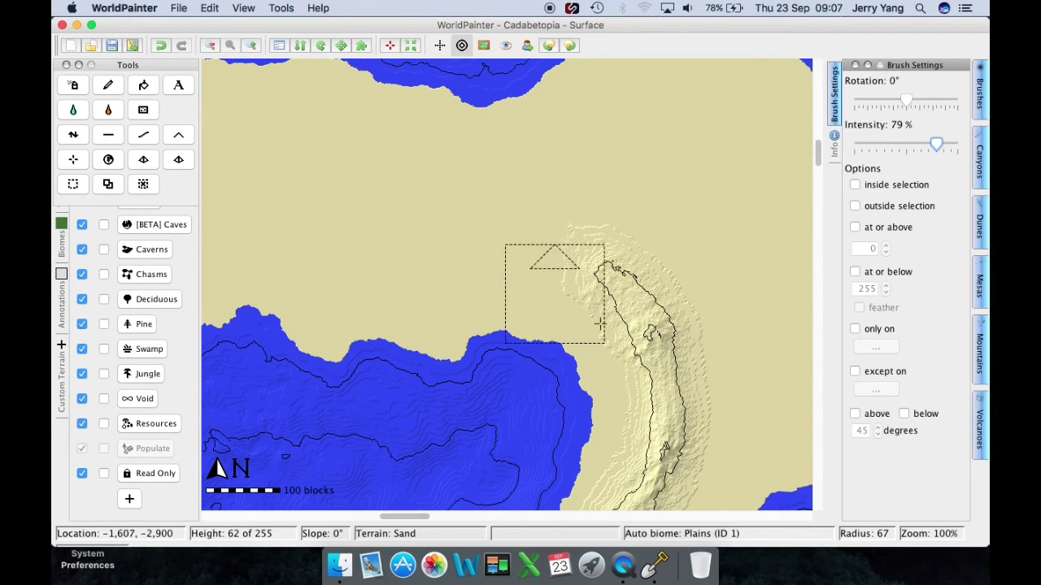
mouse_move(639, 300)
left_mouse_down()
mouse_move(620, 234)
mouse_move(649, 100)
left_mouse_up()
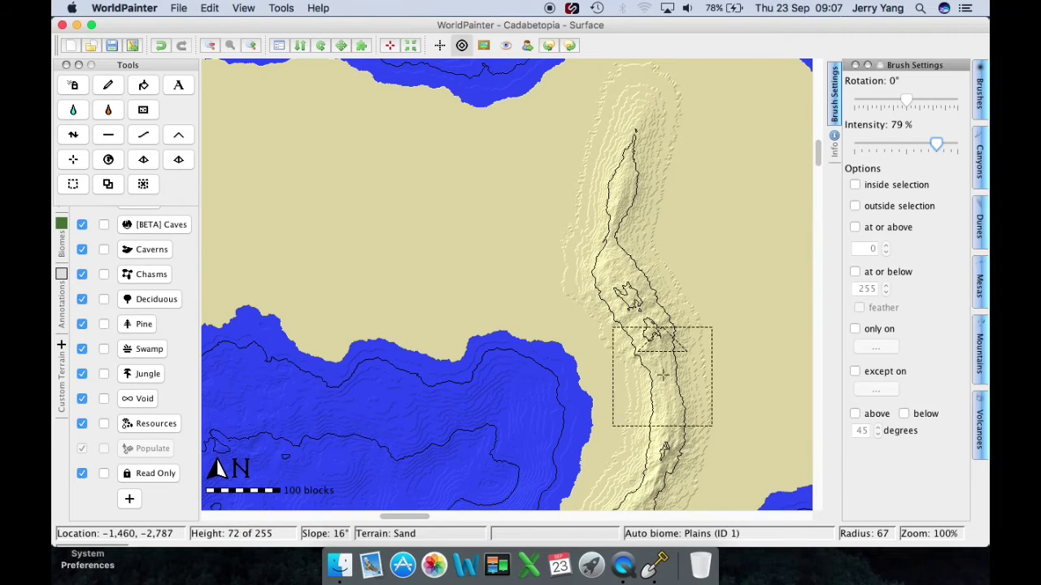
Step: Branch the northern ridge with a forked spur to the east and a long arm to the west-northwest
mouse_move(660, 356)
left_mouse_down()
mouse_move(741, 297)
mouse_move(756, 330)
mouse_move(740, 295)
mouse_move(787, 284)
left_mouse_up()
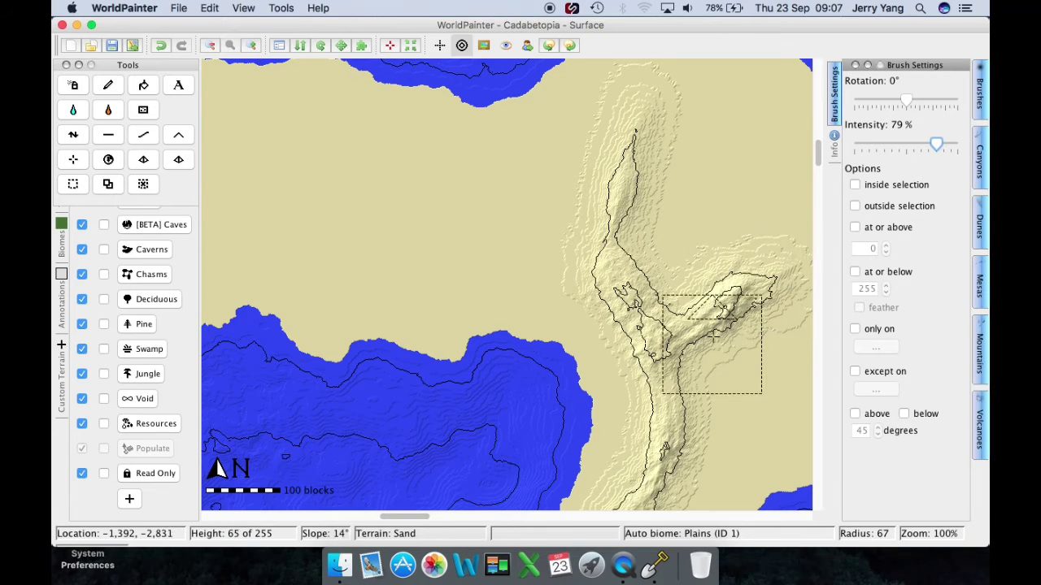
mouse_move(713, 337)
left_mouse_down()
mouse_move(741, 309)
mouse_move(792, 368)
left_mouse_up()
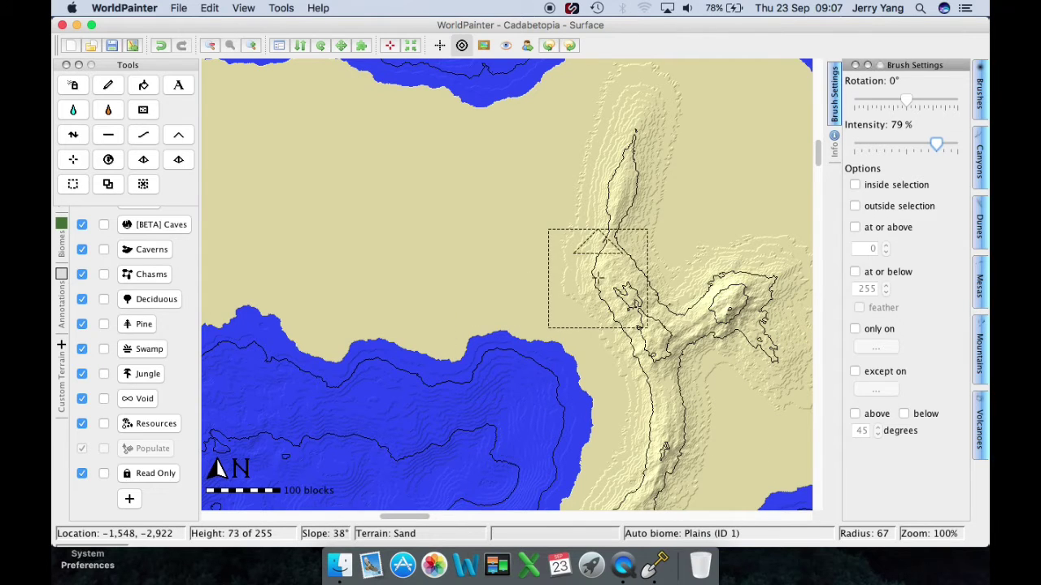
mouse_move(597, 276)
left_mouse_down()
mouse_move(412, 209)
mouse_move(345, 208)
left_mouse_up()
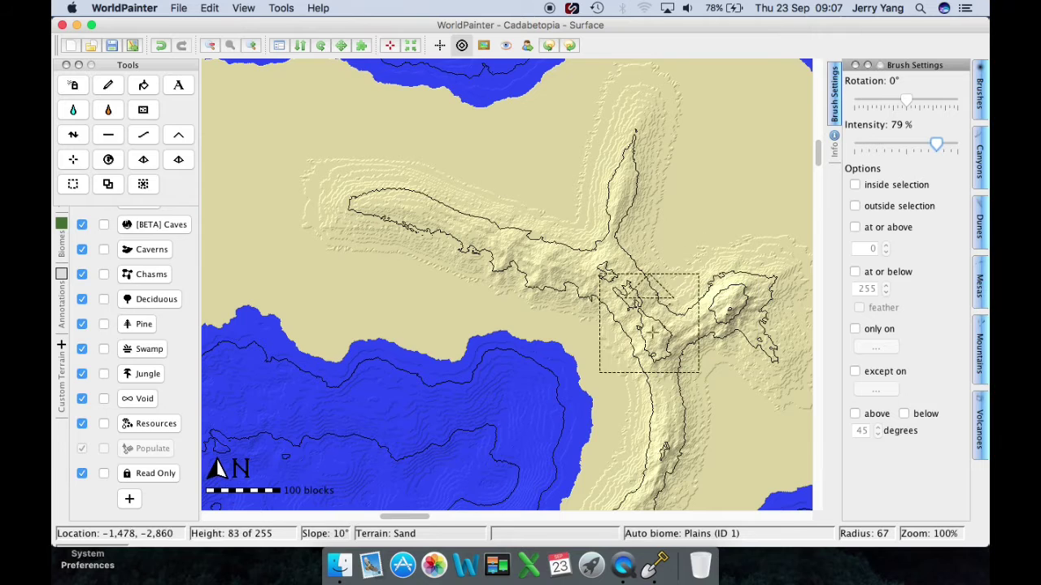
Step: Heighten and widen the southwestern ridge, and add spurs to the west and south at its southwestern end
left_click(818, 165)
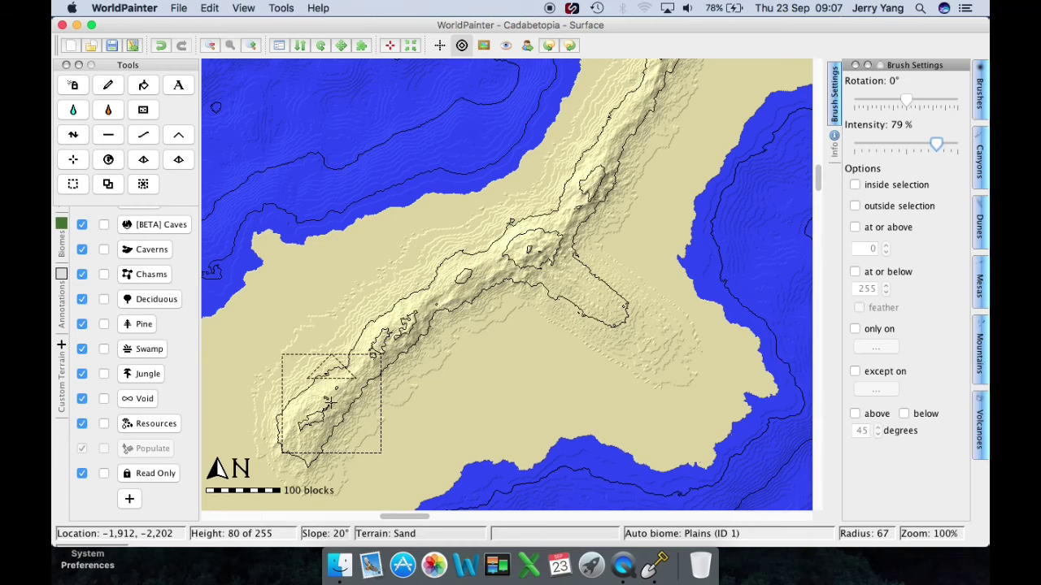
mouse_move(331, 403)
left_mouse_down()
mouse_move(418, 366)
mouse_move(464, 323)
mouse_move(343, 433)
mouse_move(498, 281)
mouse_move(434, 348)
mouse_move(341, 409)
mouse_move(395, 333)
mouse_move(337, 403)
mouse_move(391, 343)
mouse_move(444, 319)
mouse_move(477, 274)
mouse_move(432, 250)
mouse_move(413, 295)
mouse_move(375, 328)
mouse_move(340, 337)
left_mouse_up()
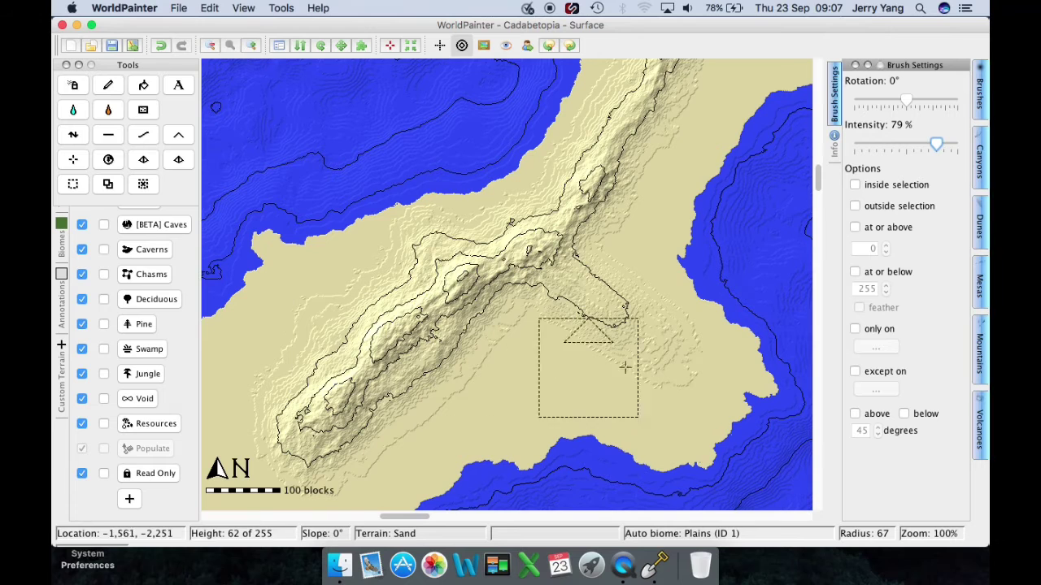
scroll(814, 202, "down", 10)
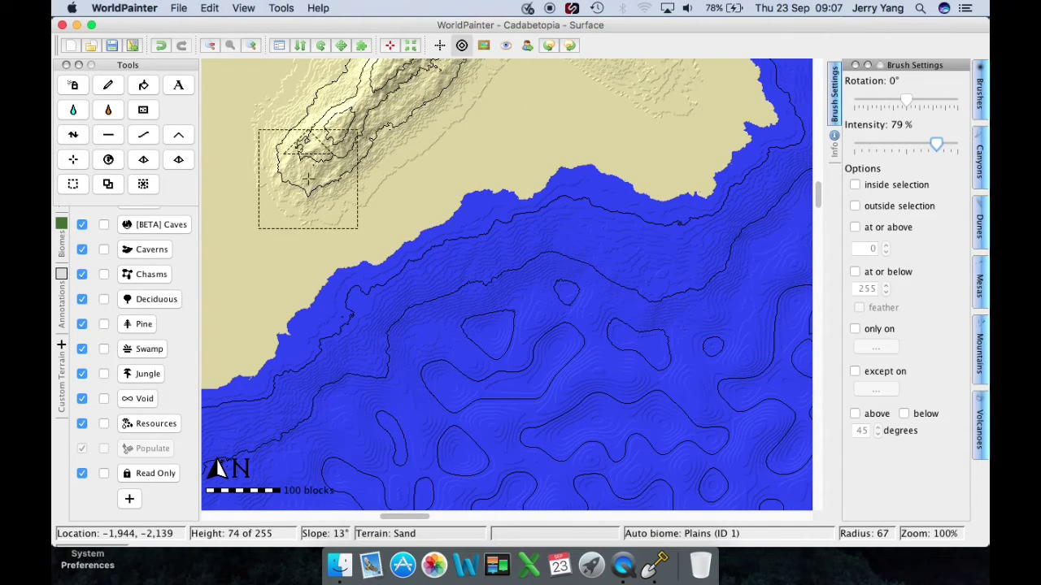
mouse_move(310, 176)
left_mouse_down()
mouse_move(333, 258)
mouse_move(325, 210)
mouse_move(362, 227)
mouse_move(326, 193)
mouse_move(335, 156)
mouse_move(279, 179)
mouse_move(249, 151)
mouse_move(298, 155)
mouse_move(265, 152)
mouse_move(309, 60)
mouse_move(424, 72)
left_mouse_up()
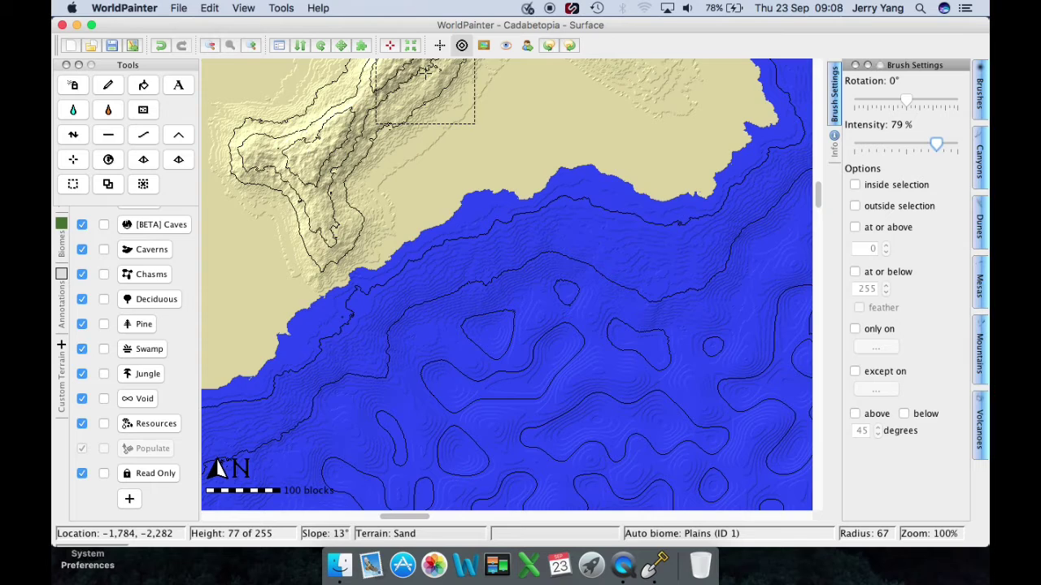
Step: Examine the southwestern mountain range and its coastline in the 3D view, and close the view
key("super+3")
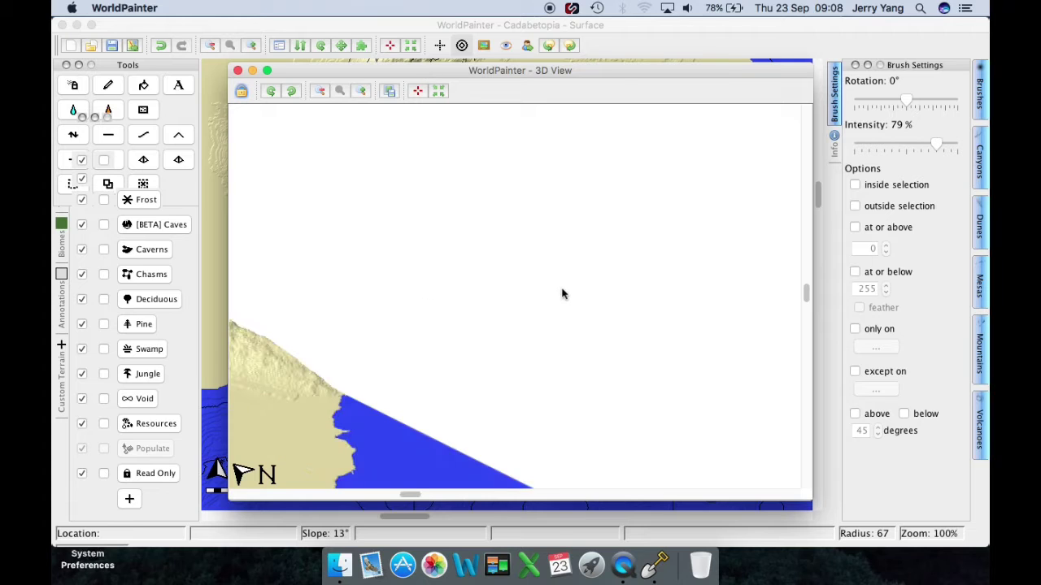
left_click(405, 497)
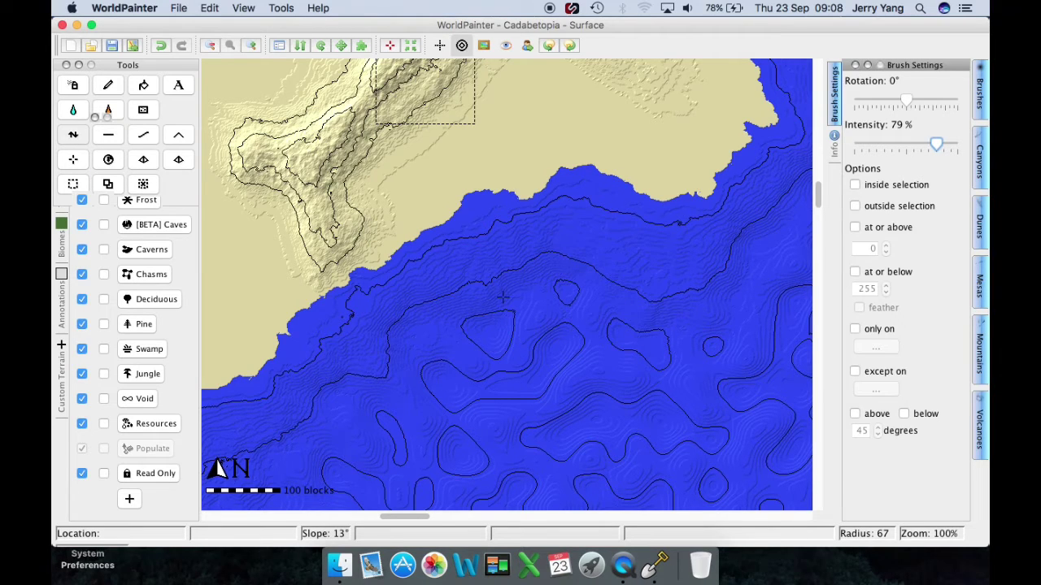
key("super+3")
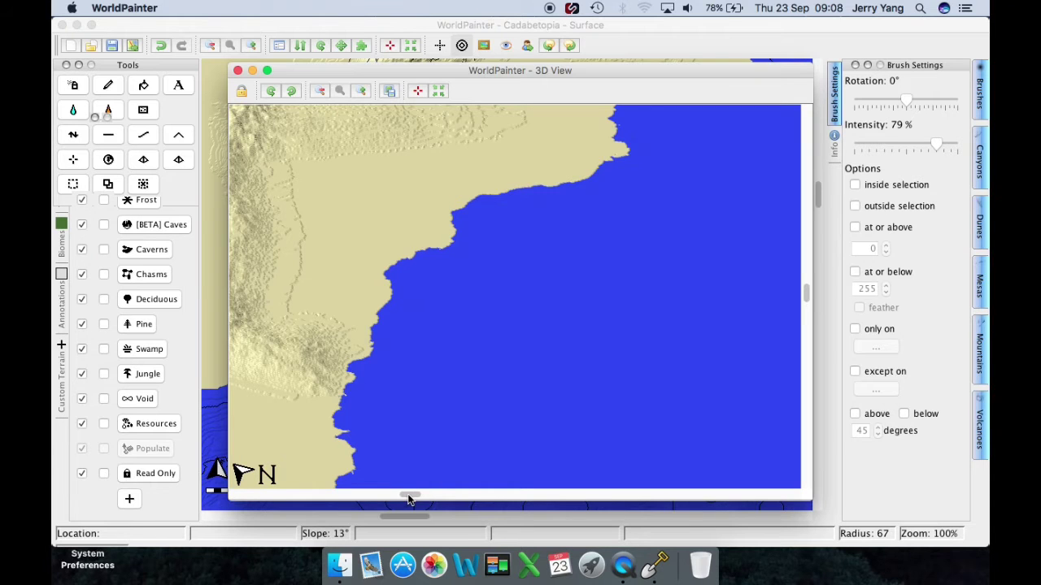
left_click_drag(406, 499, 402, 496)
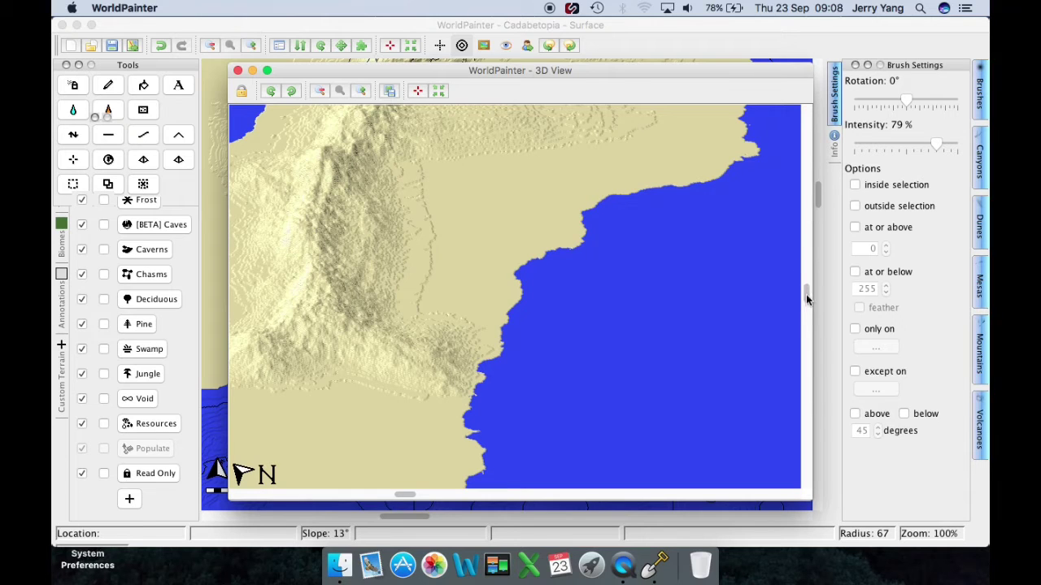
left_click_drag(806, 295, 807, 288)
left_click(238, 70)
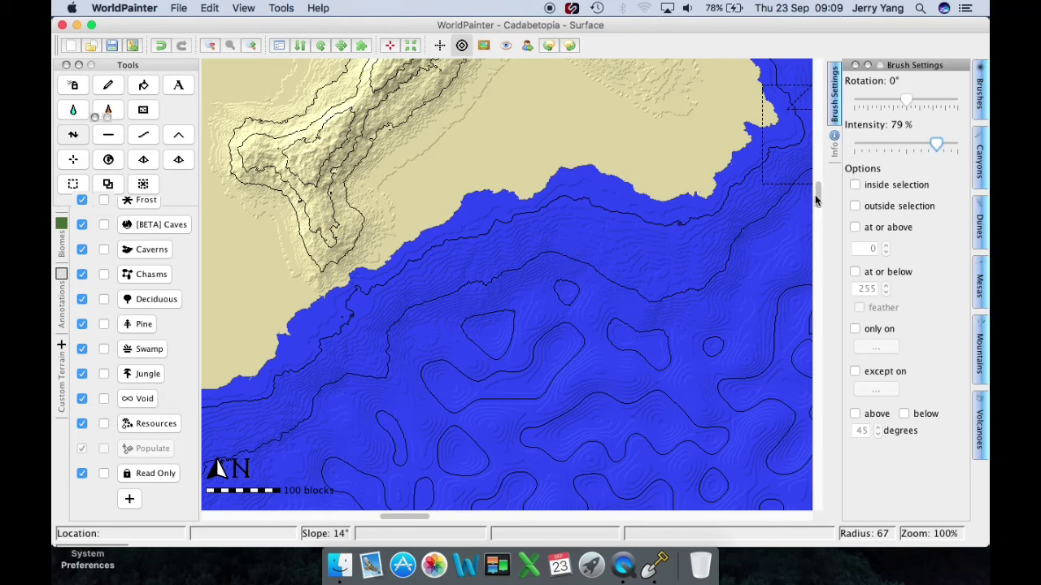
Step: Build up the southwestern ridge's flanks and its southeast spur with extra peaks, and check the shape in the 3D view
left_click_drag(817, 201, 817, 190)
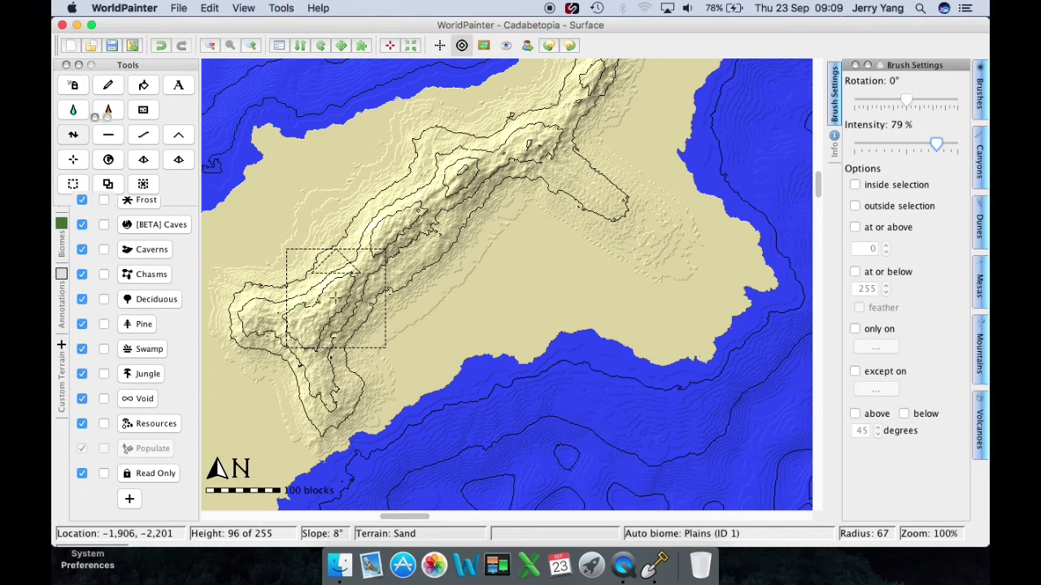
mouse_move(336, 298)
left_mouse_down()
mouse_move(385, 248)
mouse_move(296, 329)
mouse_move(307, 322)
mouse_move(301, 379)
mouse_move(334, 373)
mouse_move(323, 358)
mouse_move(358, 288)
mouse_move(476, 250)
mouse_move(529, 203)
mouse_move(566, 230)
mouse_move(474, 272)
mouse_move(451, 270)
mouse_move(526, 216)
mouse_move(550, 221)
mouse_move(562, 185)
mouse_move(601, 199)
mouse_move(565, 182)
mouse_move(629, 207)
mouse_move(681, 254)
mouse_move(683, 236)
left_mouse_up()
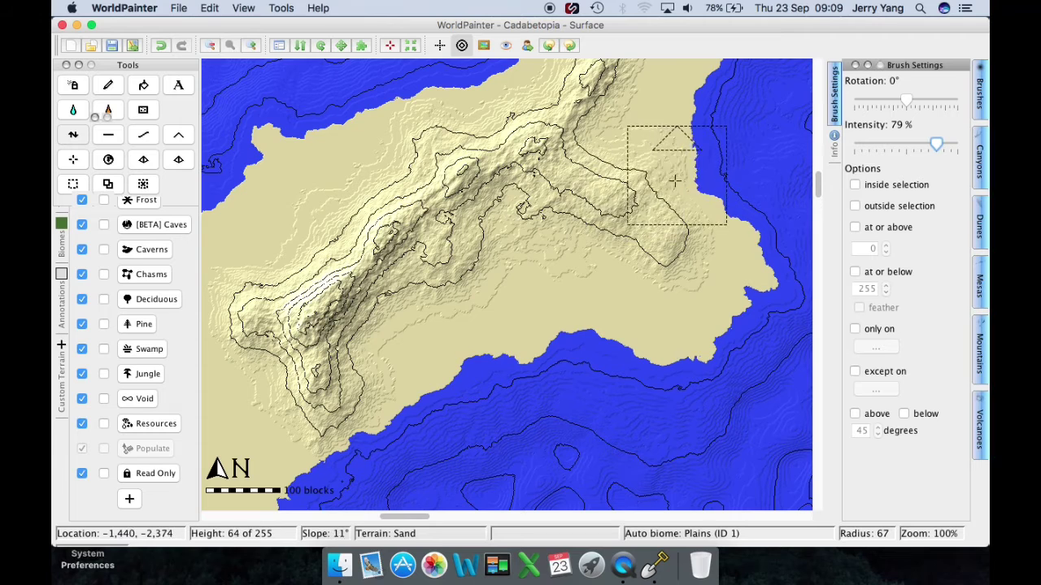
mouse_move(602, 226)
left_mouse_down()
mouse_move(610, 195)
mouse_move(623, 191)
mouse_move(551, 164)
mouse_move(508, 163)
mouse_move(448, 183)
mouse_move(403, 171)
mouse_move(398, 144)
mouse_move(345, 177)
mouse_move(331, 172)
mouse_move(396, 180)
mouse_move(411, 205)
mouse_move(373, 179)
mouse_move(429, 205)
mouse_move(425, 186)
mouse_move(419, 206)
left_mouse_up()
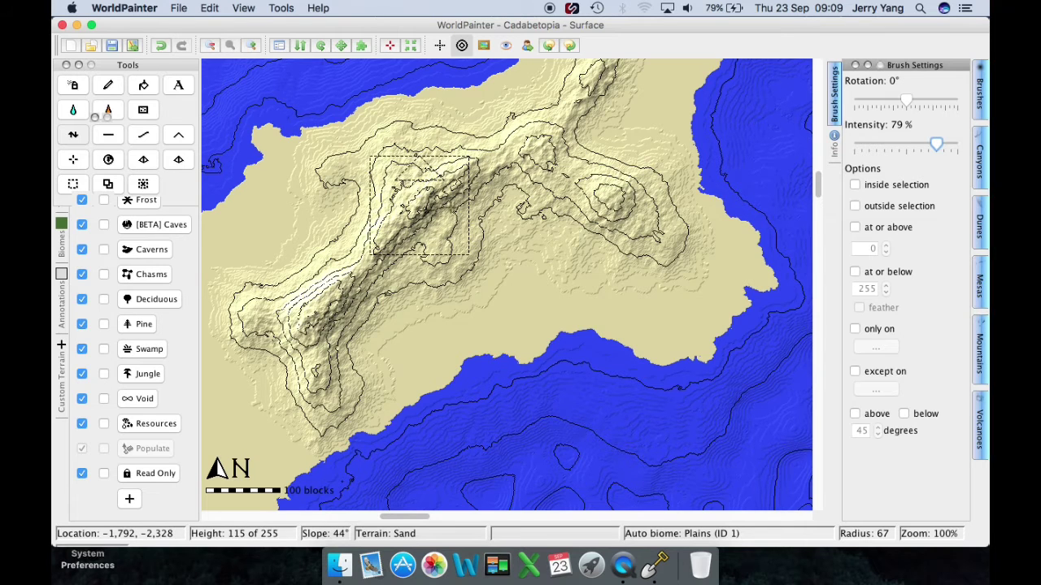
key("super+3")
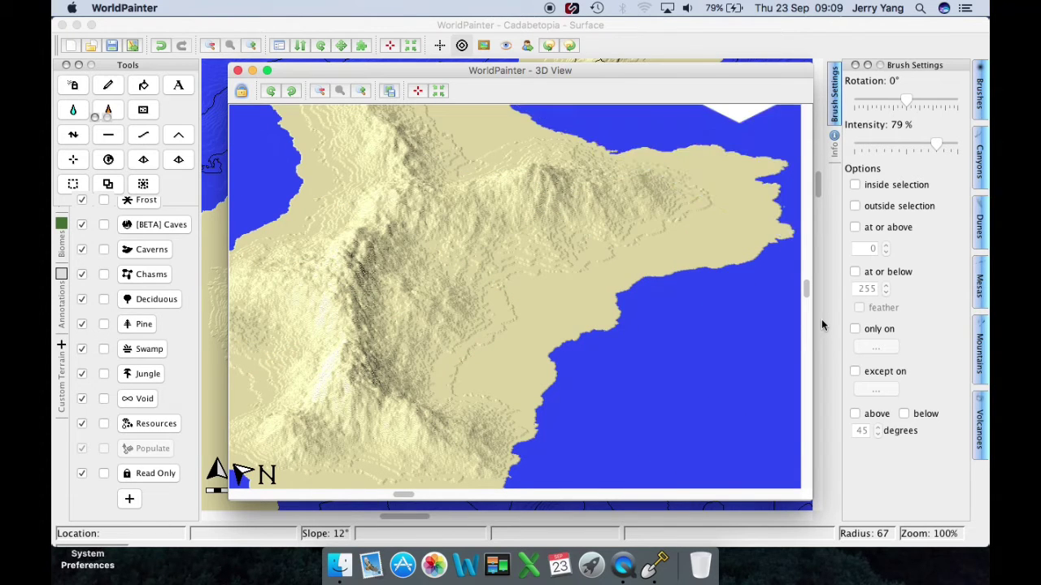
left_click(237, 70)
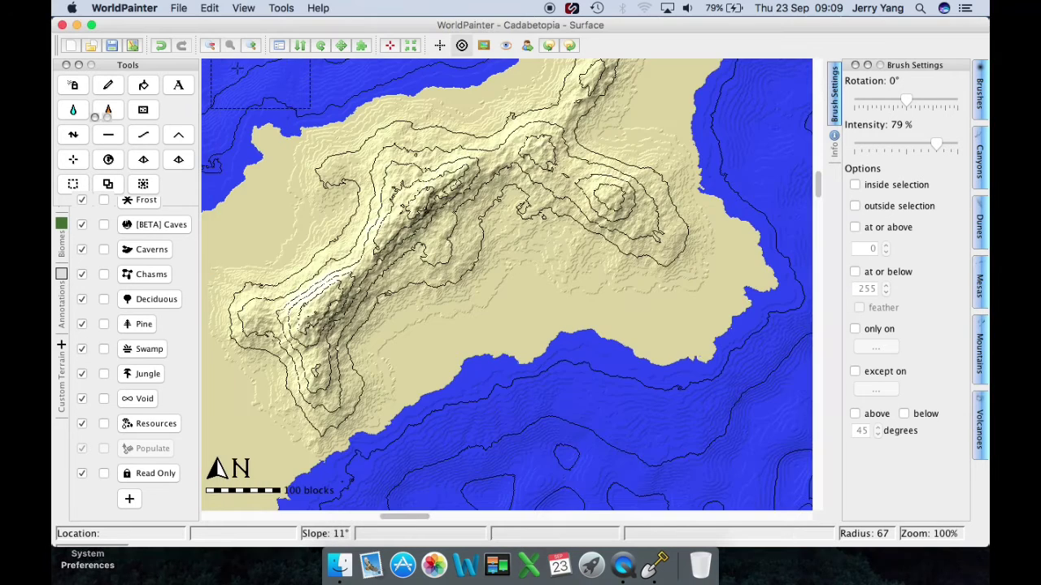
Step: Raise the ground between the main ridge and its southeast spur, and check the filled-out slopes in the 3D view
mouse_move(470, 199)
left_mouse_down()
mouse_move(539, 159)
mouse_move(603, 65)
mouse_move(616, 92)
mouse_move(587, 128)
mouse_move(580, 117)
mouse_move(483, 257)
mouse_move(406, 297)
mouse_move(372, 345)
mouse_move(456, 248)
mouse_move(517, 215)
mouse_move(509, 224)
mouse_move(500, 196)
mouse_move(526, 197)
mouse_move(561, 234)
mouse_move(472, 256)
mouse_move(410, 305)
mouse_move(516, 216)
mouse_move(381, 333)
mouse_move(408, 281)
mouse_move(435, 293)
mouse_move(445, 245)
left_mouse_up()
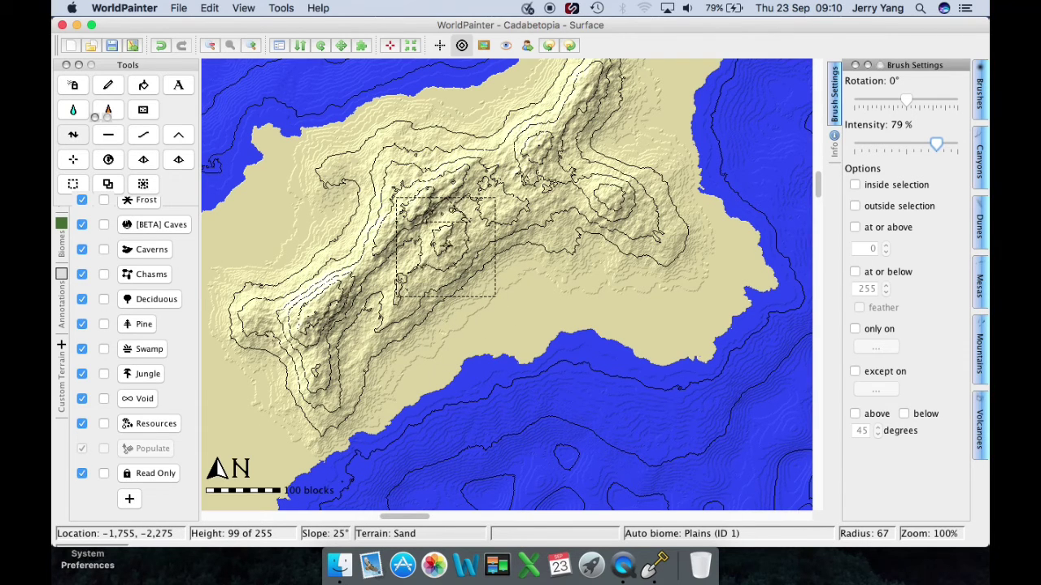
key("super+3")
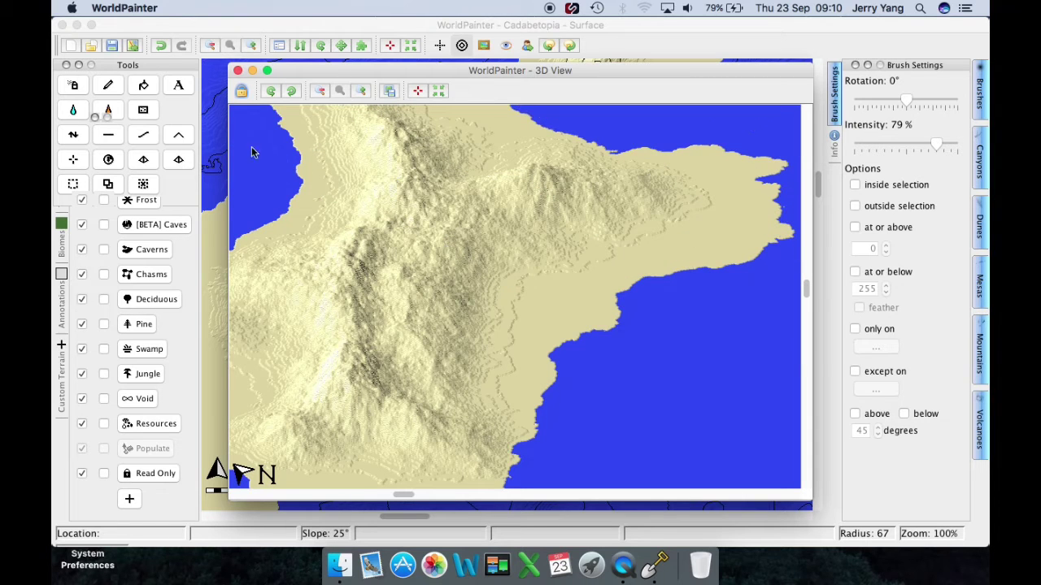
left_click(236, 70)
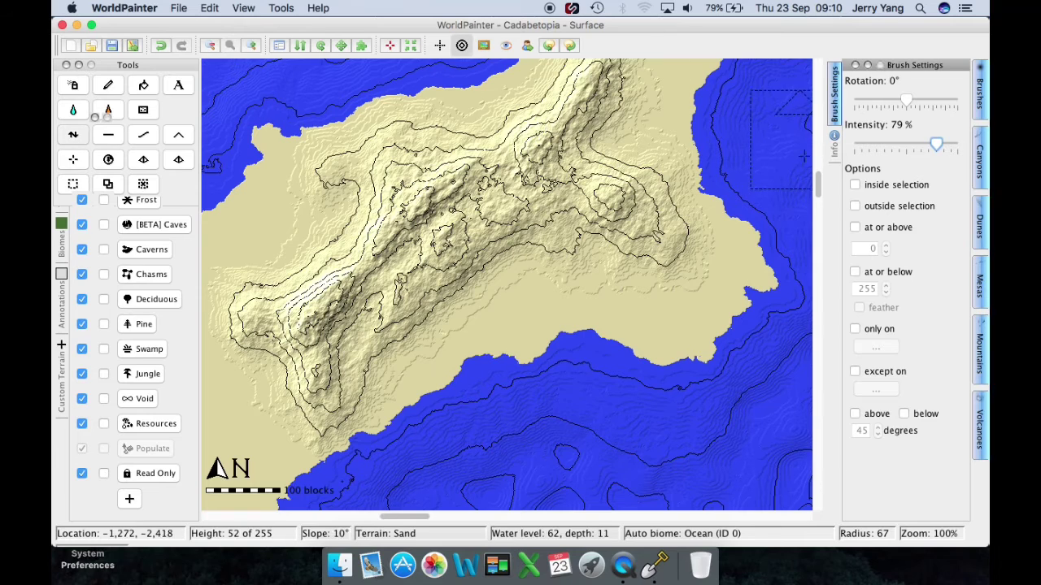
Step: Raise and broaden the ridge on the sand strip between the two seas into a tall, steep mountain
left_click_drag(818, 192, 819, 176)
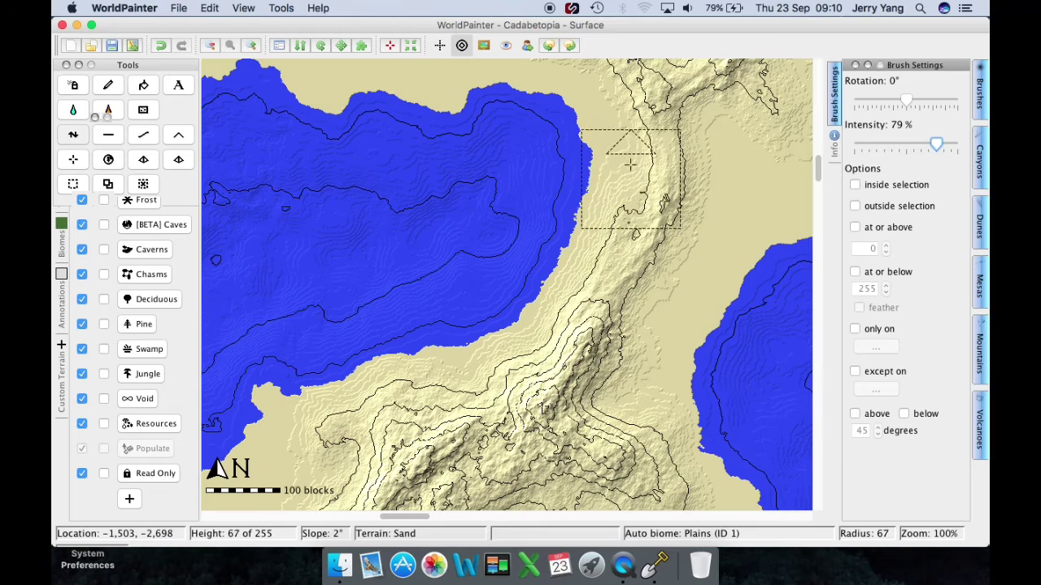
mouse_move(631, 166)
left_mouse_down()
mouse_move(644, 163)
mouse_move(643, 225)
mouse_move(626, 154)
mouse_move(661, 166)
mouse_move(674, 194)
mouse_move(681, 183)
mouse_move(683, 243)
left_mouse_up()
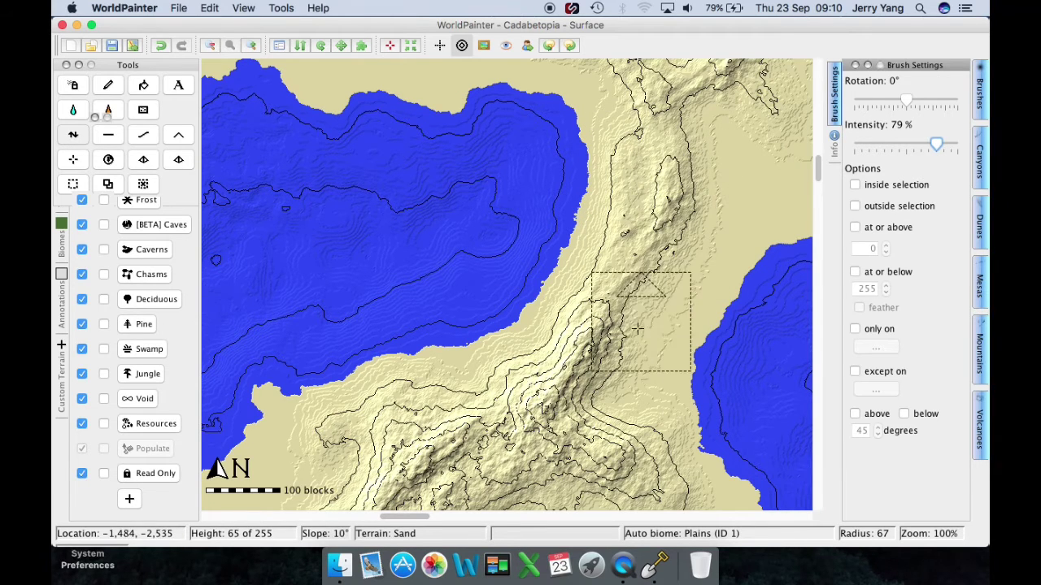
left_click_drag(638, 328, 627, 336)
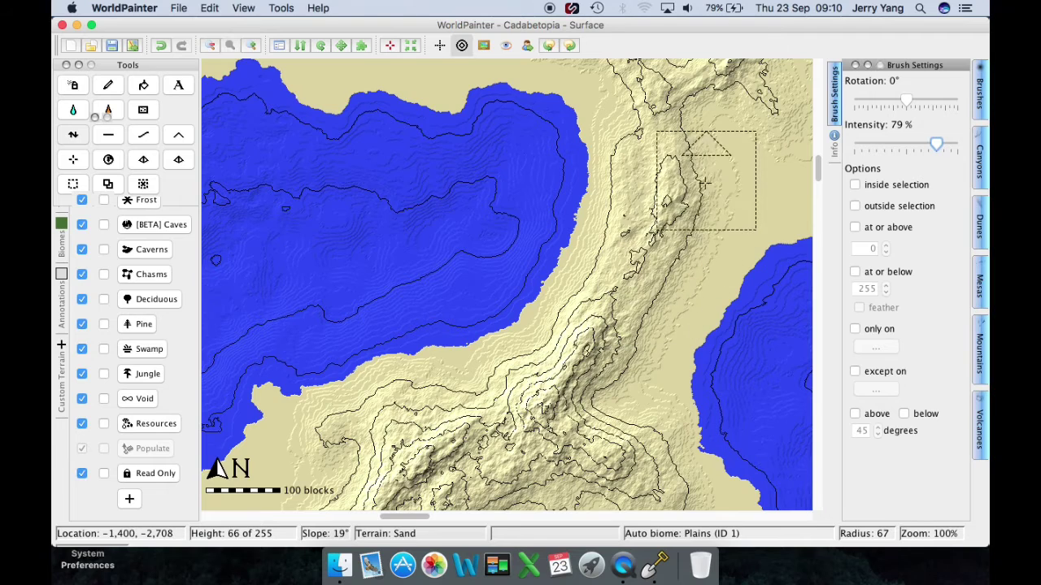
mouse_move(670, 310)
left_mouse_down()
mouse_move(643, 358)
mouse_move(646, 346)
left_mouse_up()
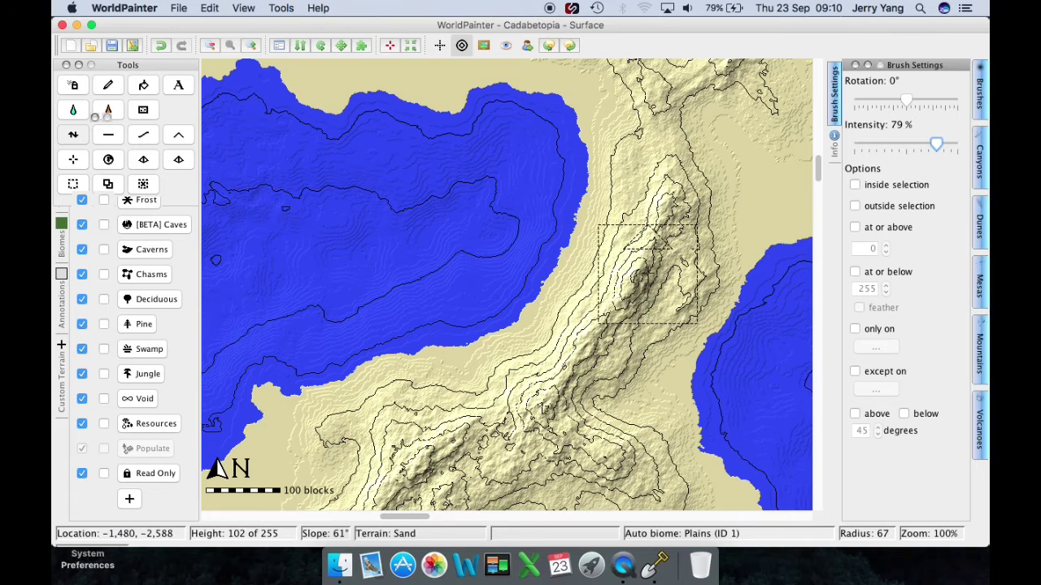
mouse_move(659, 219)
left_mouse_down()
mouse_move(659, 154)
mouse_move(651, 244)
mouse_move(658, 216)
mouse_move(656, 226)
mouse_move(642, 195)
mouse_move(605, 224)
mouse_move(623, 238)
mouse_move(566, 217)
mouse_move(673, 232)
mouse_move(647, 224)
mouse_move(655, 224)
left_mouse_up()
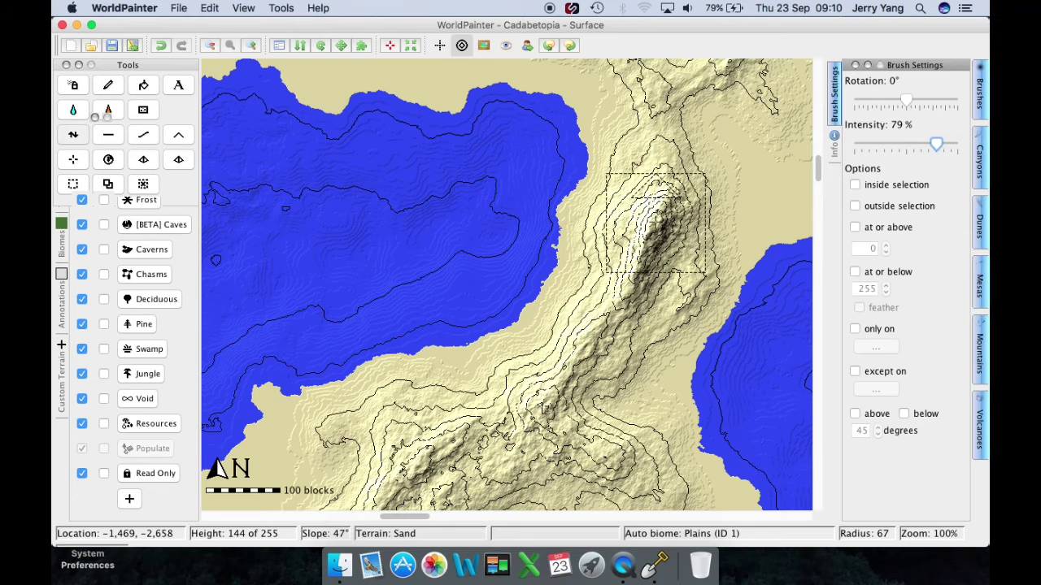
Step: Check the tall mountain between the two seas and the ridges north of it in the 3D view, and close the view
key("super+3")
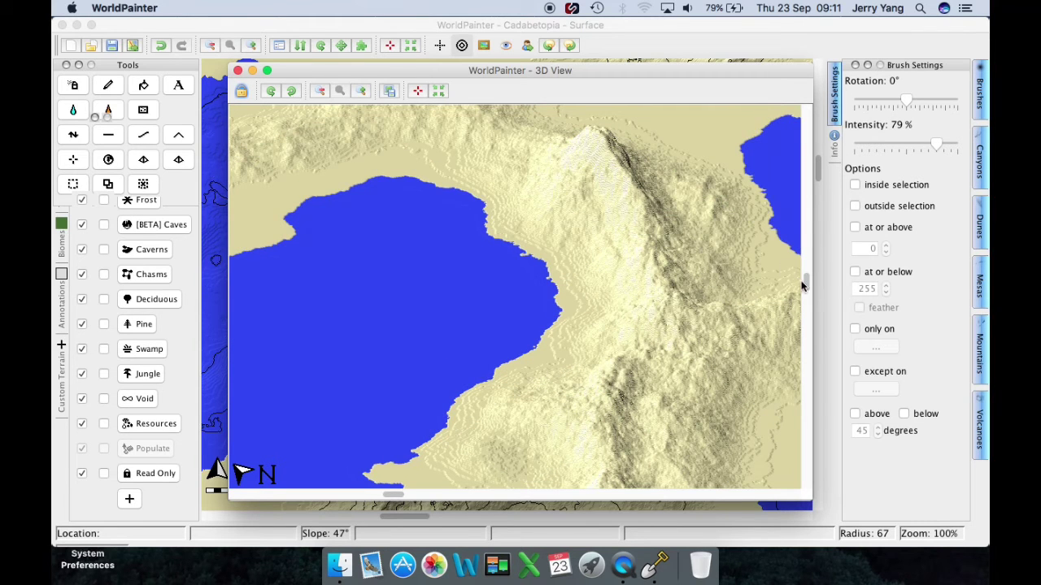
scroll(804, 279, "up", 3)
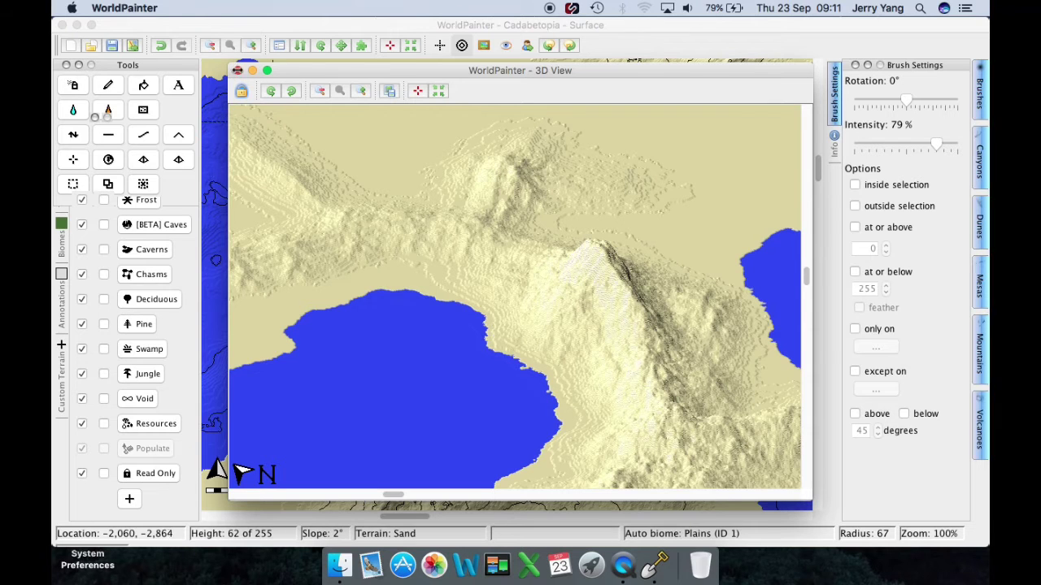
left_click(237, 70)
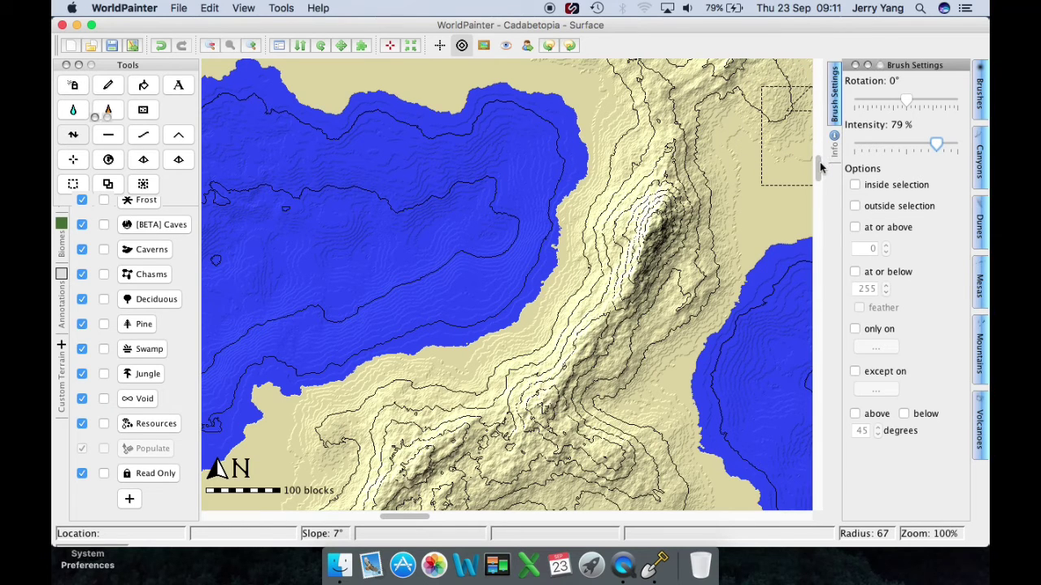
Step: Raise the northwest branch into a peak with a spur running south to the sea, and lift the ground north of the branch
left_click_drag(819, 167, 820, 156)
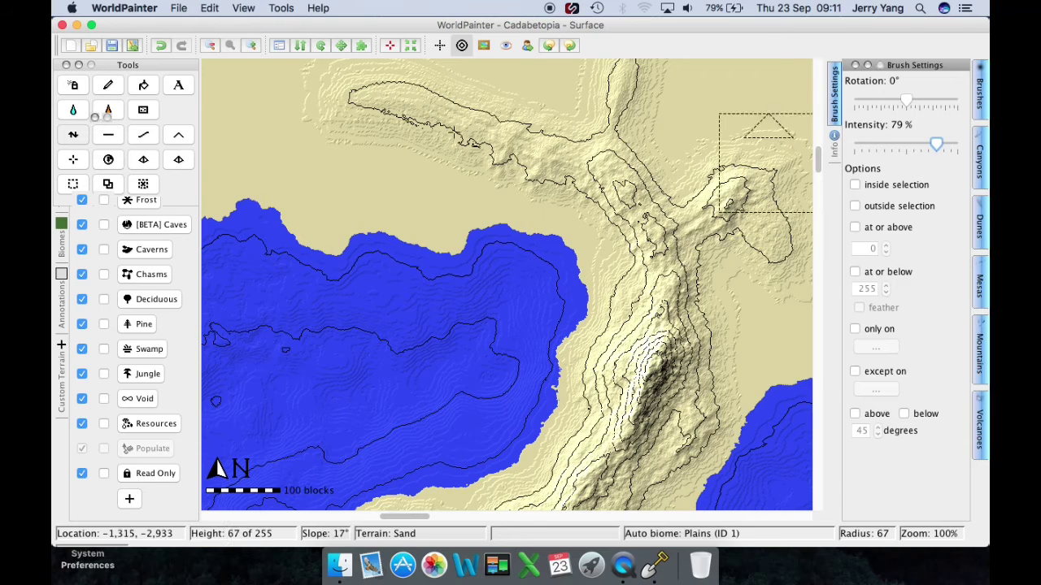
mouse_move(406, 103)
left_mouse_down()
mouse_move(460, 139)
mouse_move(464, 163)
mouse_move(509, 154)
mouse_move(448, 171)
mouse_move(458, 219)
mouse_move(455, 183)
mouse_move(518, 147)
mouse_move(553, 172)
mouse_move(608, 194)
mouse_move(618, 187)
mouse_move(570, 157)
mouse_move(488, 142)
mouse_move(440, 123)
mouse_move(443, 114)
mouse_move(573, 163)
mouse_move(472, 135)
left_mouse_up()
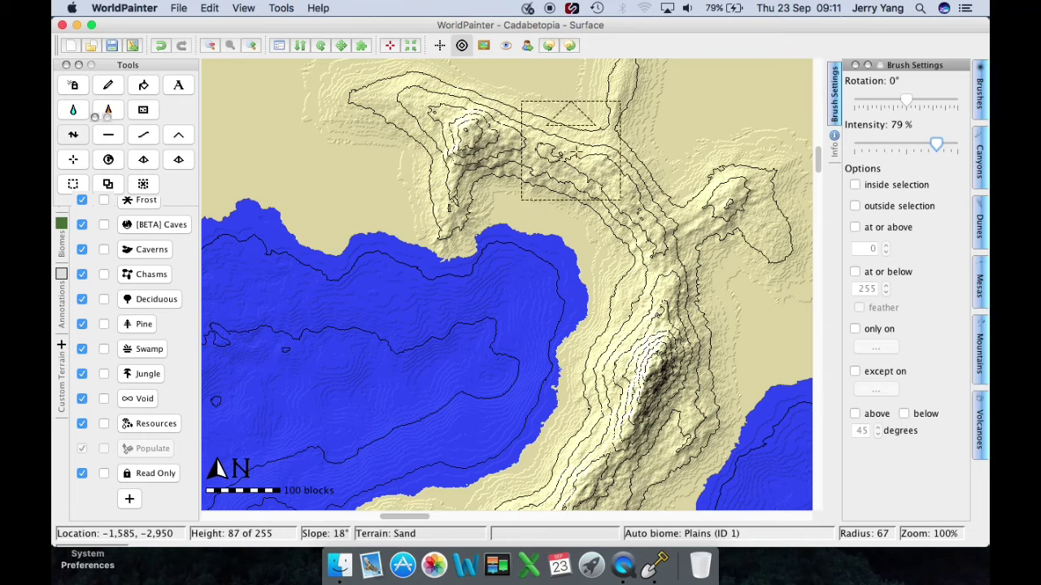
mouse_move(572, 151)
left_mouse_down()
mouse_move(395, 119)
mouse_move(423, 121)
left_mouse_up()
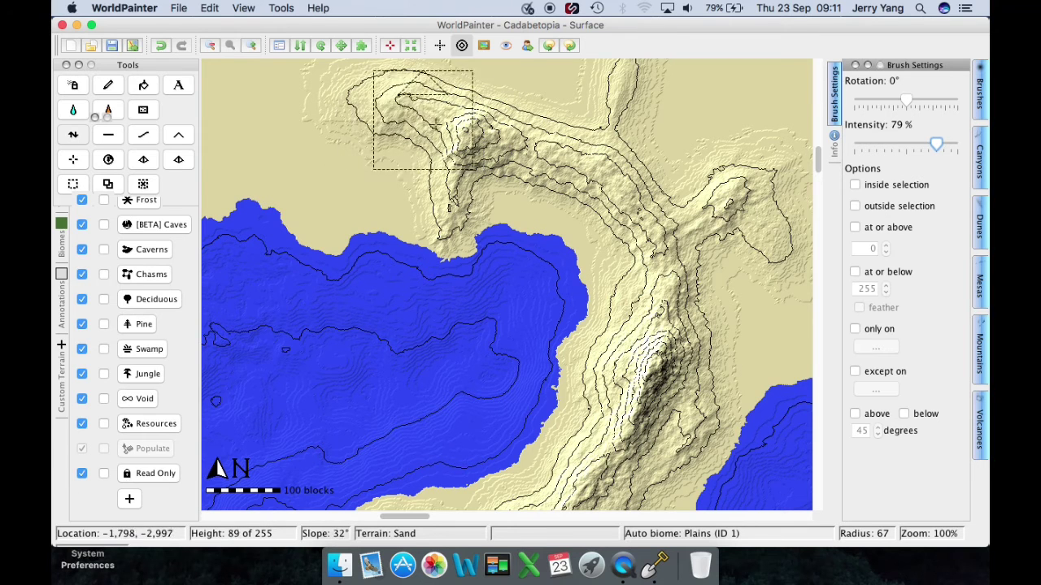
left_click(535, 91)
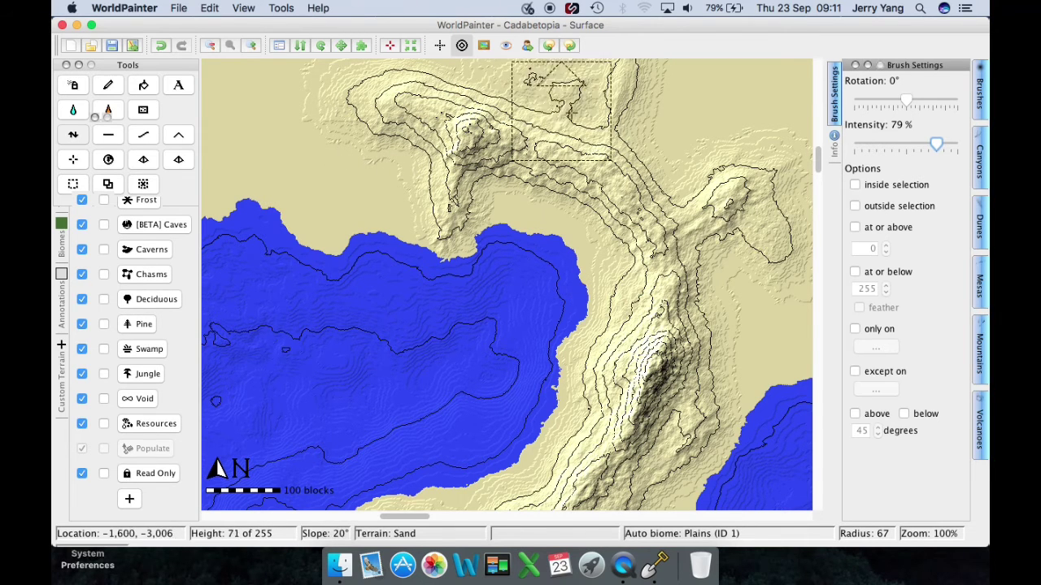
Step: Raise the northeast spur and the ridge linking it to the tall mountain, and check the range in the 3D view
mouse_move(666, 185)
left_mouse_down()
mouse_move(697, 179)
mouse_move(686, 195)
mouse_move(721, 206)
mouse_move(661, 193)
mouse_move(752, 205)
mouse_move(703, 206)
mouse_move(716, 201)
mouse_move(615, 190)
mouse_move(608, 179)
mouse_move(673, 294)
mouse_move(661, 257)
mouse_move(723, 341)
mouse_move(699, 281)
mouse_move(726, 248)
mouse_move(759, 236)
left_mouse_up()
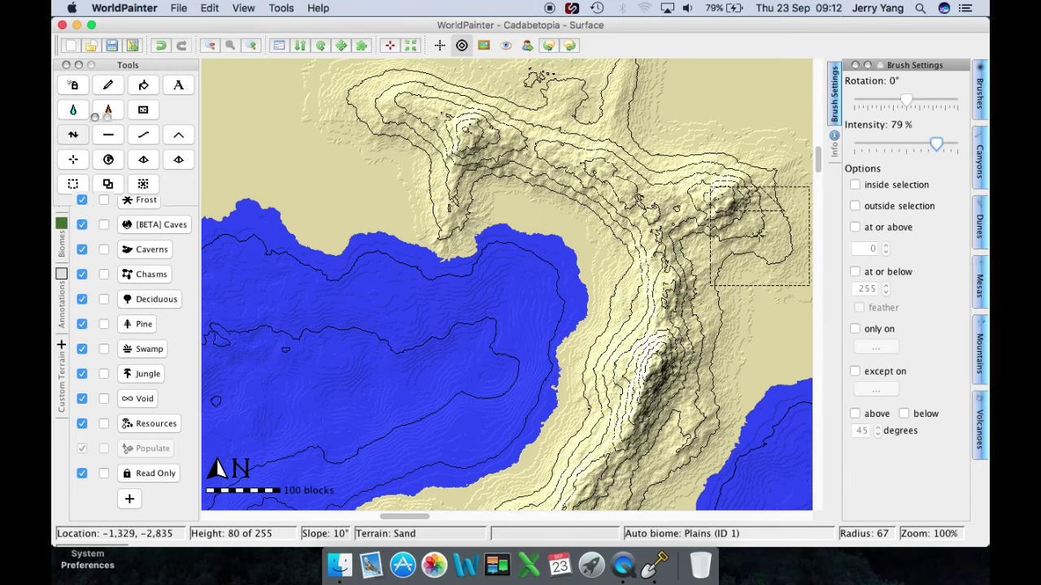
mouse_move(618, 290)
left_mouse_down()
mouse_move(625, 226)
mouse_move(638, 260)
mouse_move(641, 205)
mouse_move(644, 234)
left_mouse_up()
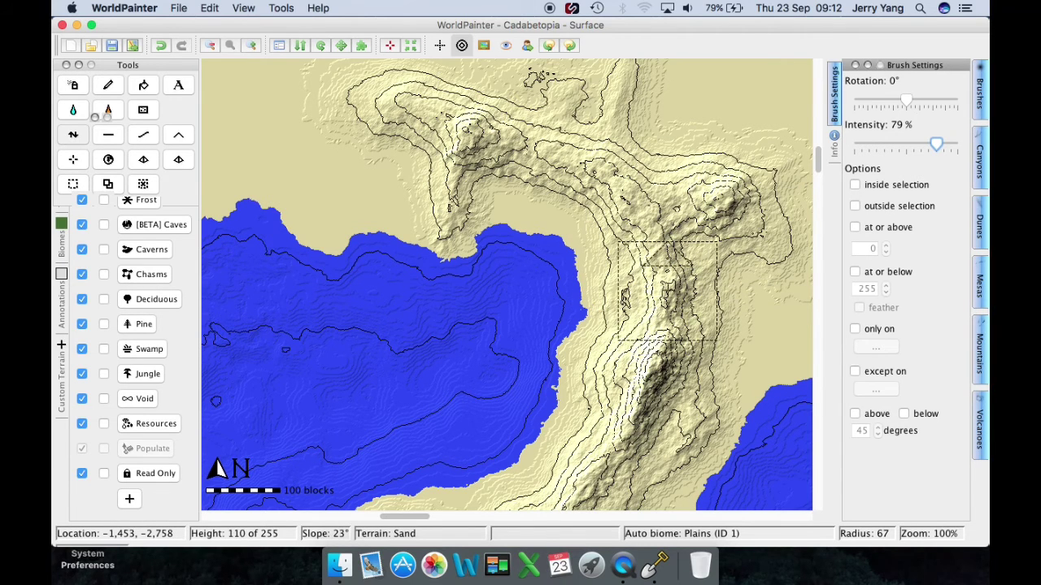
key("super+3")
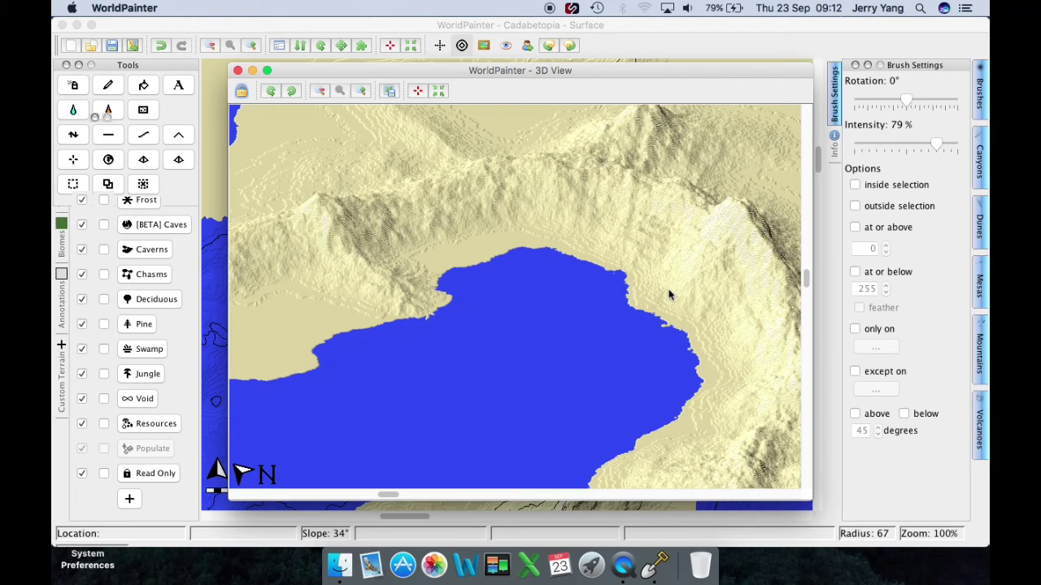
left_click(237, 71)
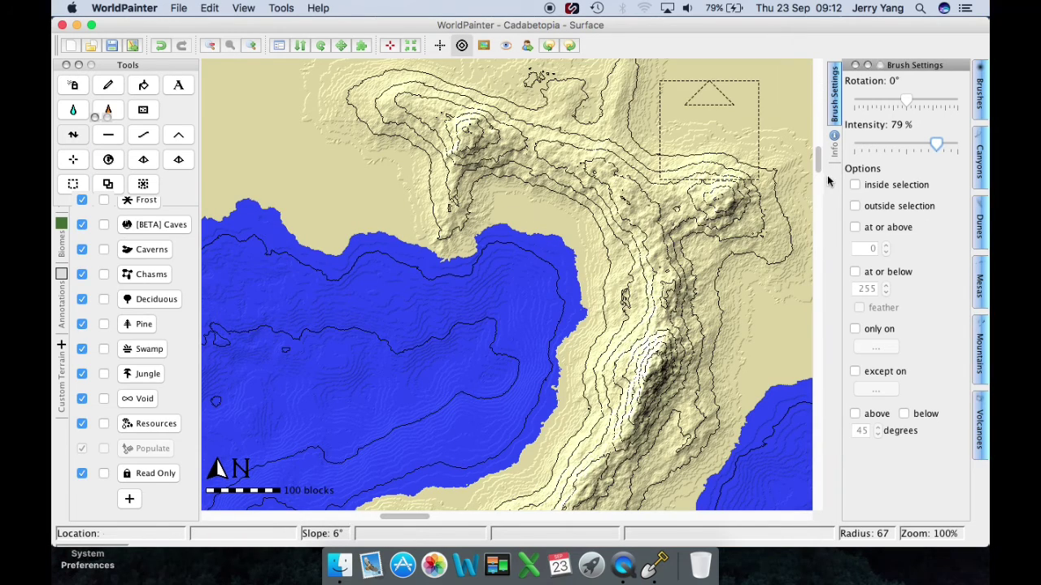
Step: Build up the northern branch into a higher ridge with a forked tip, and broaden its east side
scroll(819, 148, "up", 5)
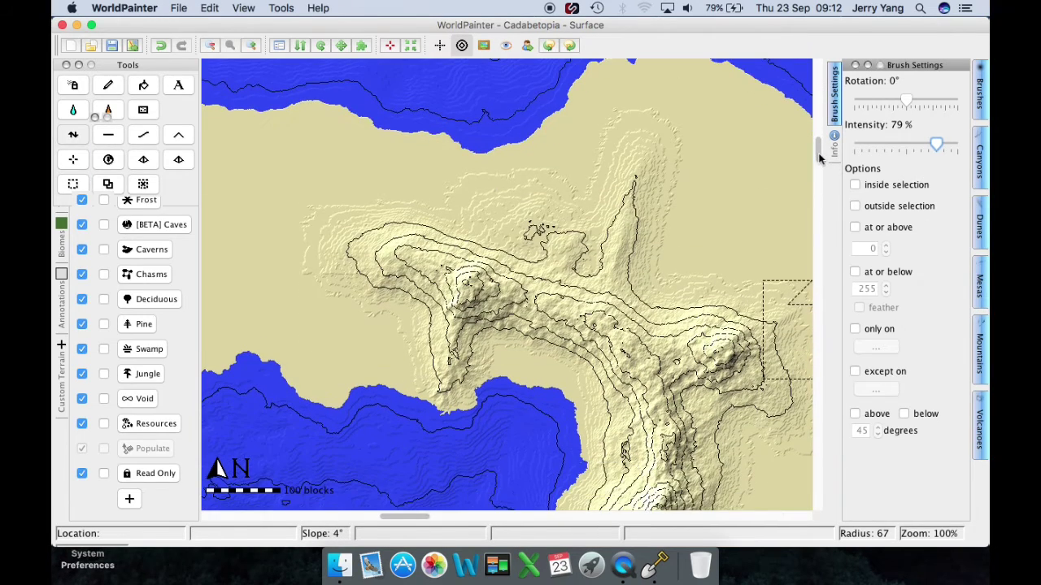
mouse_move(661, 333)
left_mouse_down()
mouse_move(629, 242)
mouse_move(660, 132)
mouse_move(618, 186)
mouse_move(601, 157)
mouse_move(579, 148)
mouse_move(622, 195)
mouse_move(612, 285)
mouse_move(615, 248)
left_mouse_up()
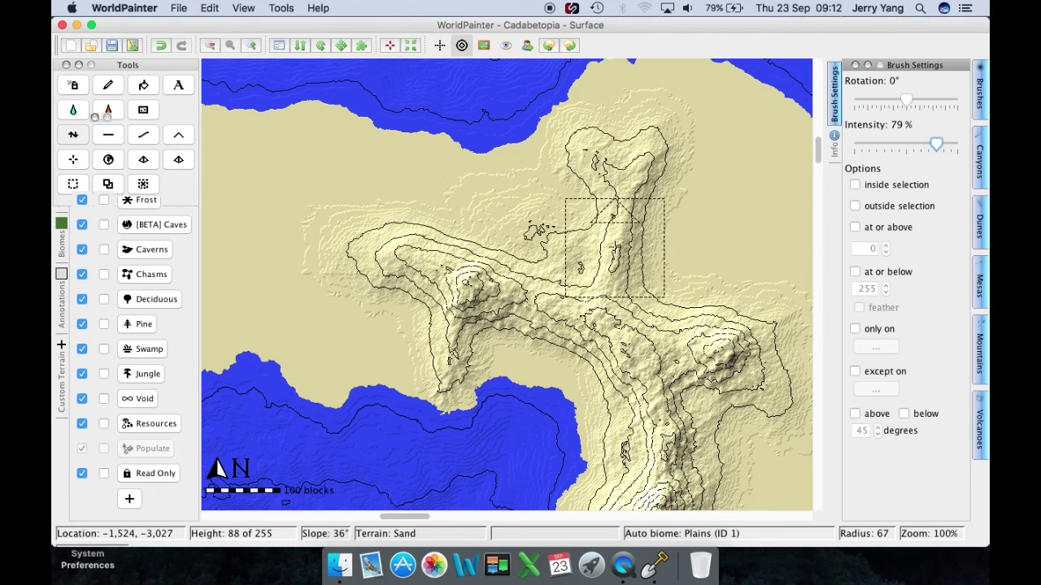
mouse_move(622, 190)
left_mouse_down()
mouse_move(615, 275)
mouse_move(616, 195)
left_mouse_up()
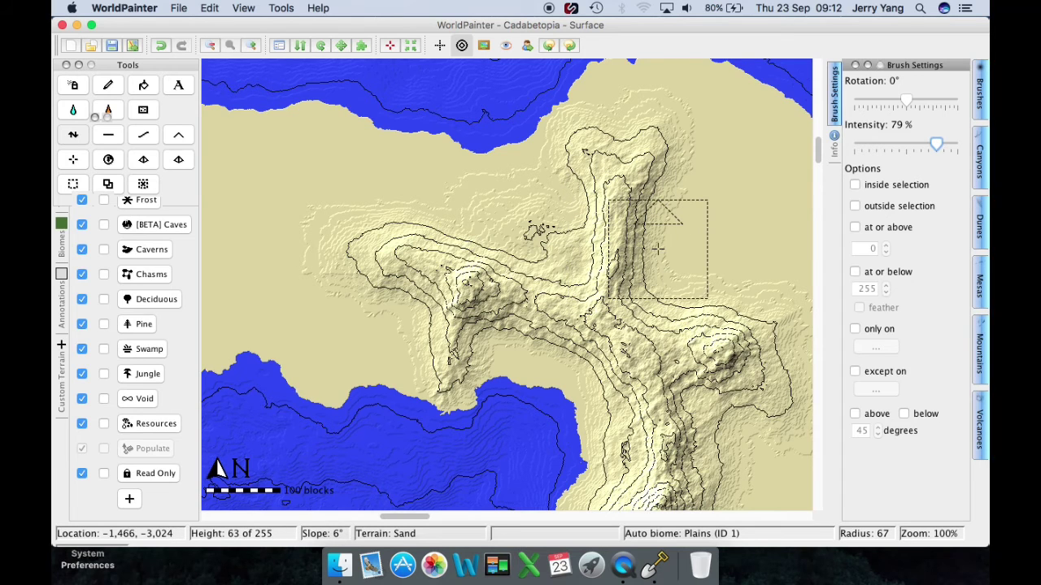
left_click_drag(652, 193, 683, 208)
Step: Examine the northern branches and the whole mountain range along the sea in a zoomed-out 3D view
key("super+3")
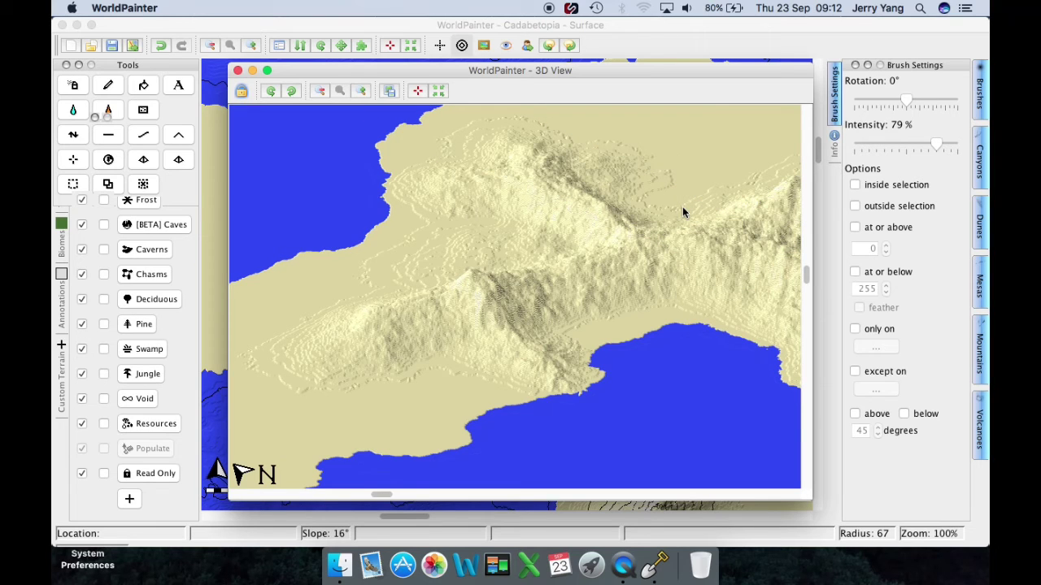
left_click(320, 91)
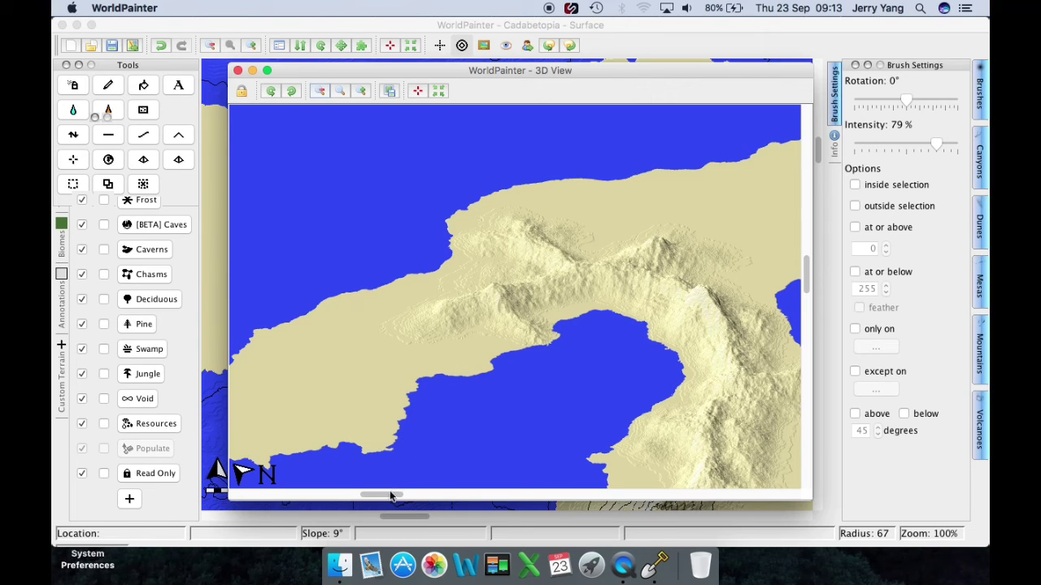
left_click_drag(399, 498, 420, 496)
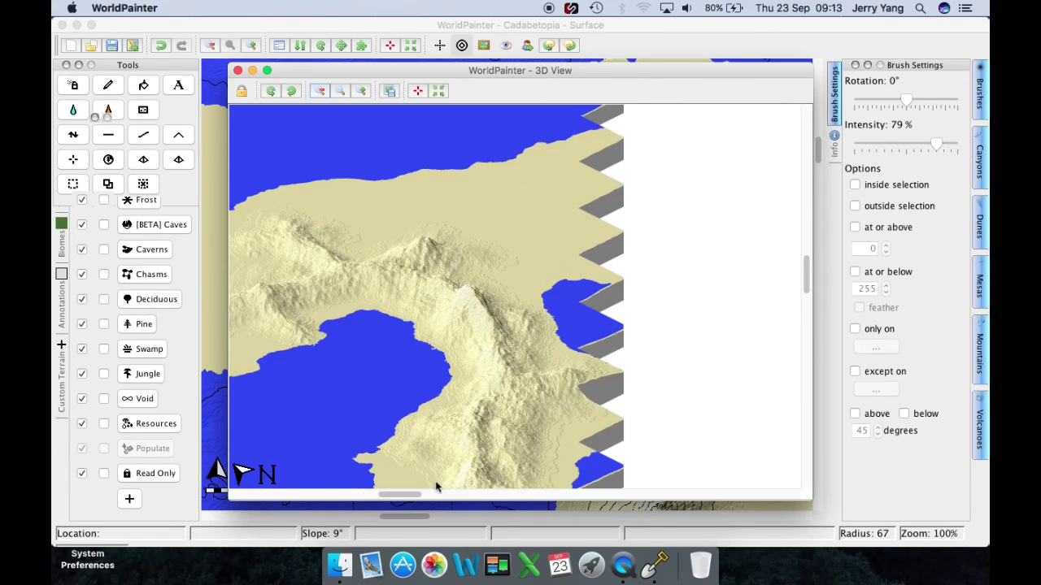